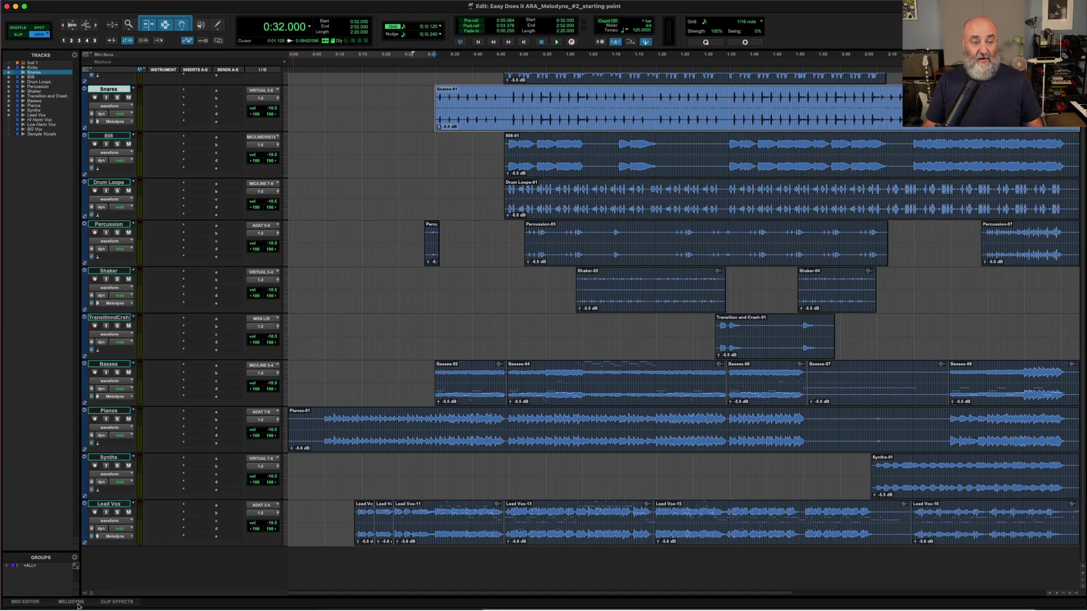
Open the docked Melodyne editor for the Snares track, hiding and reopening it from both the window and the track's own control
click(72, 602)
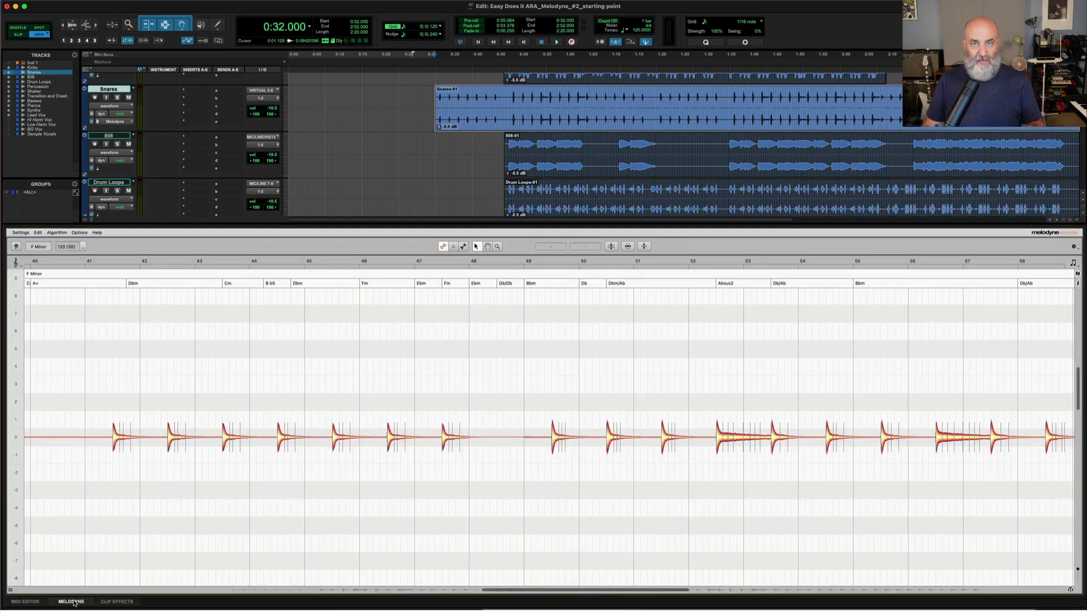
click(71, 602)
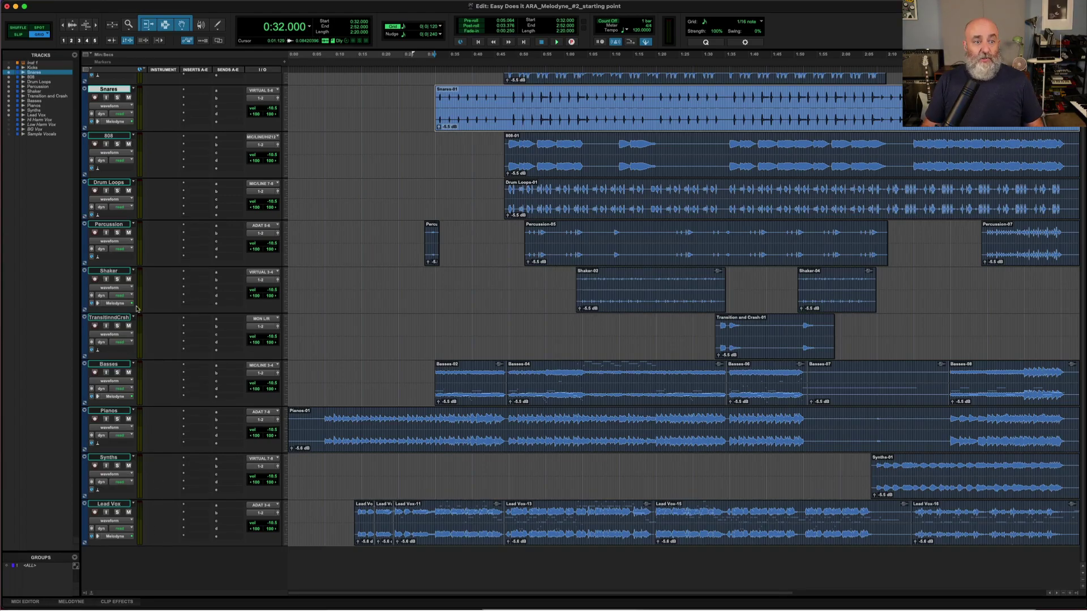
click(132, 121)
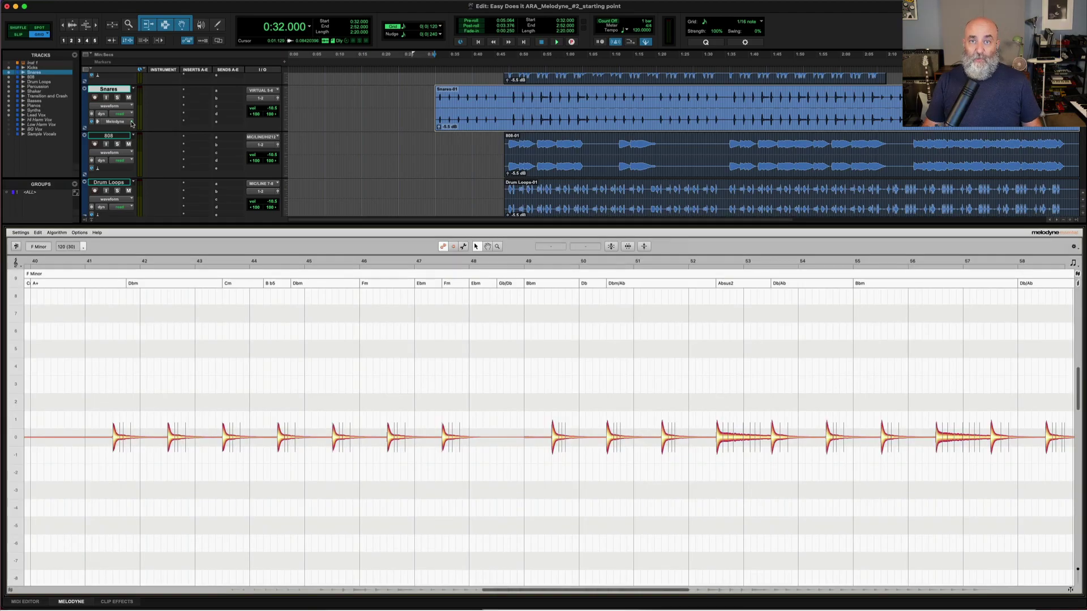
click(131, 124)
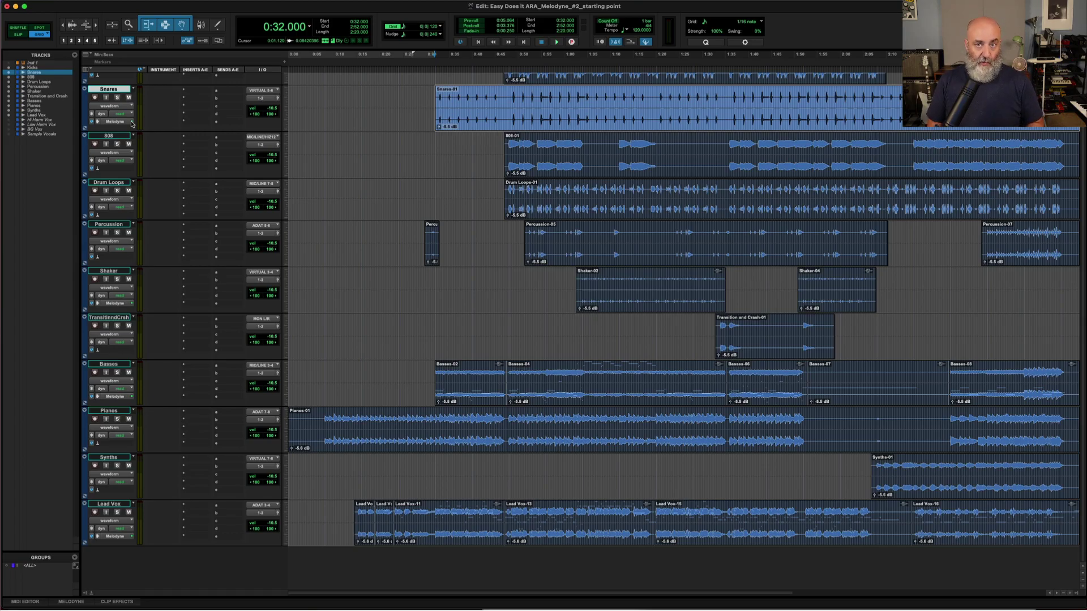
click(131, 124)
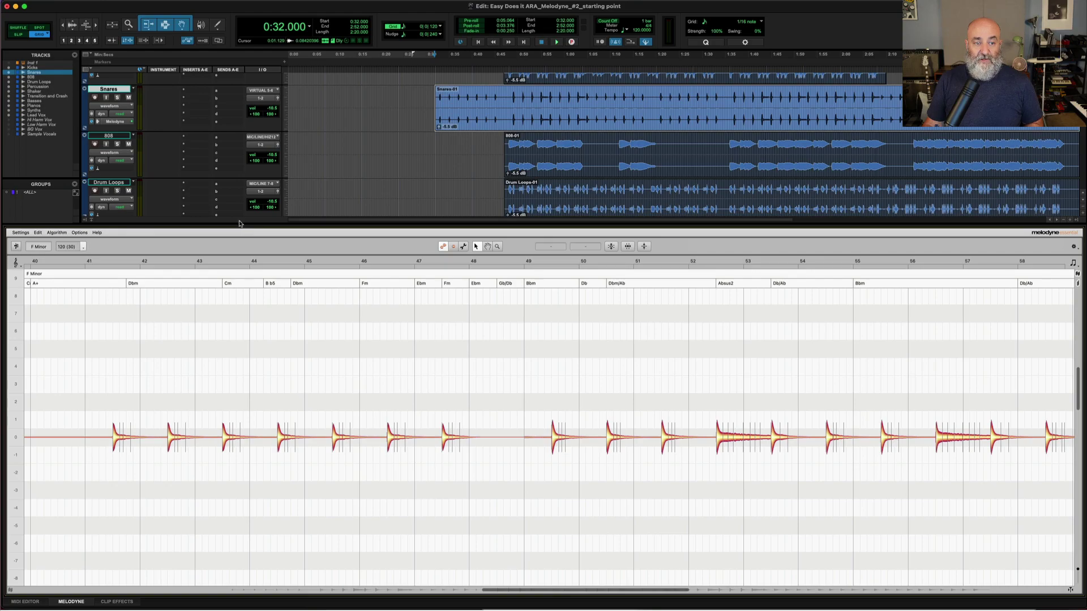
Make the docked Melodyne editor slightly shorter, hide it and show it again
drag(240, 224, 240, 228)
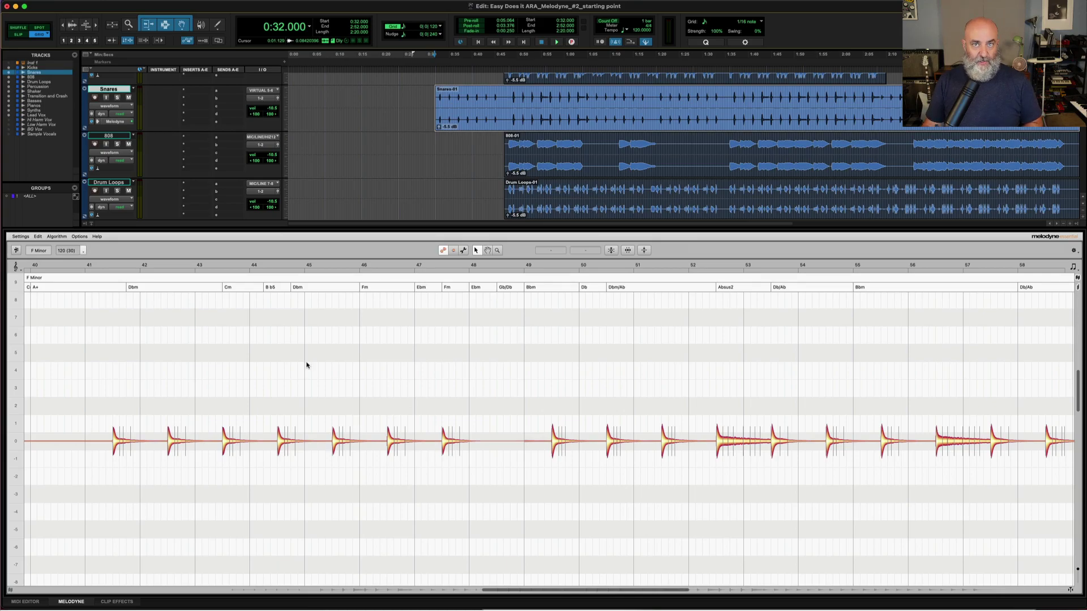
key(alt+z)
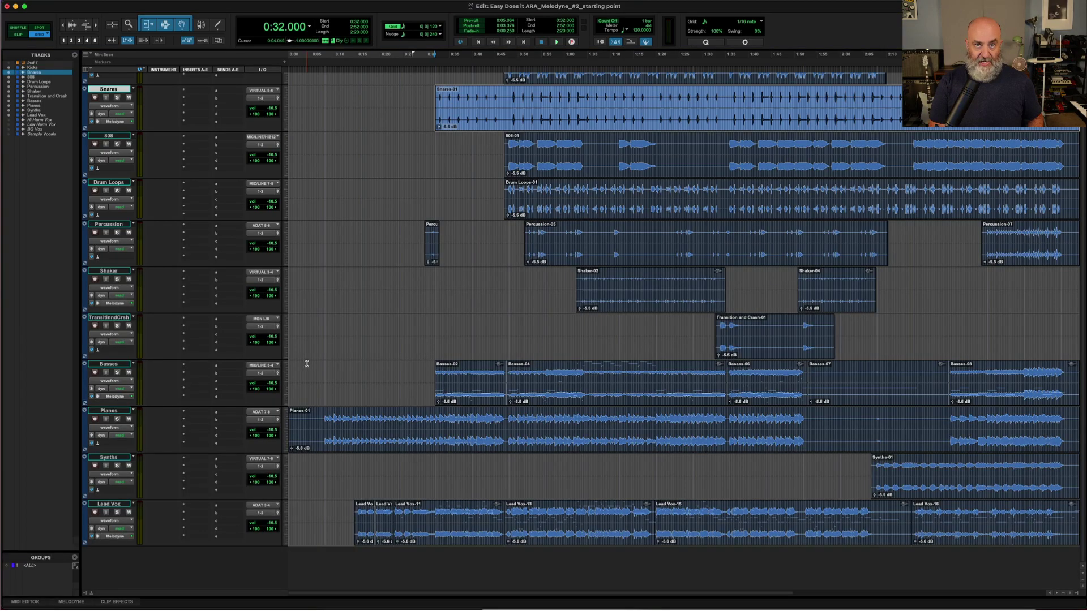
key(alt+z)
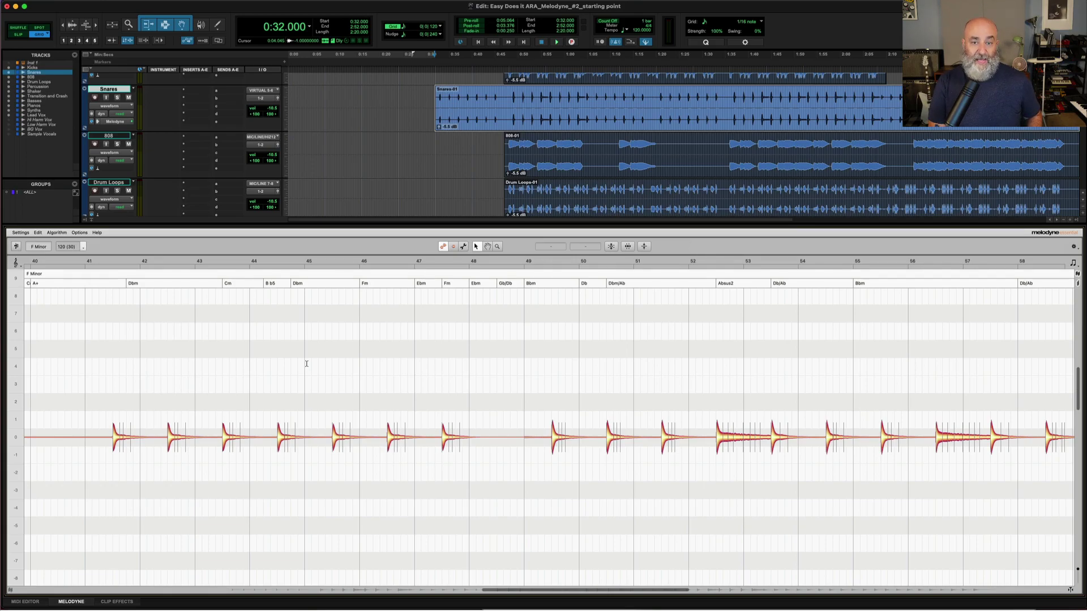
Switch the docked Melodyne editor between maximized and normal height twice, and hide and reshow it
key(alt+shift+z)
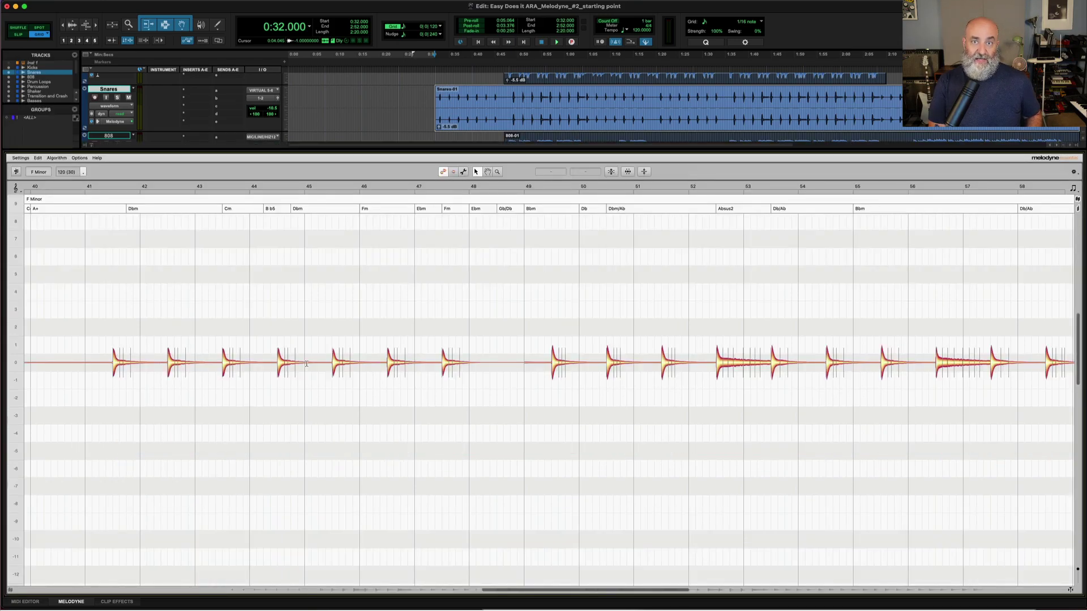
key(alt+shift+z)
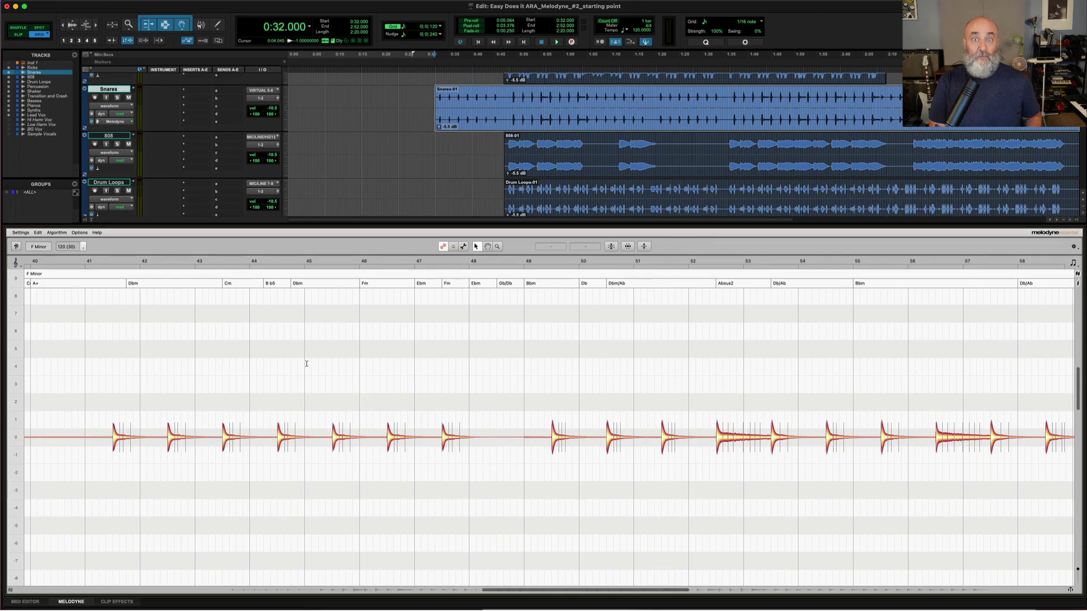
key(alt+shift+z)
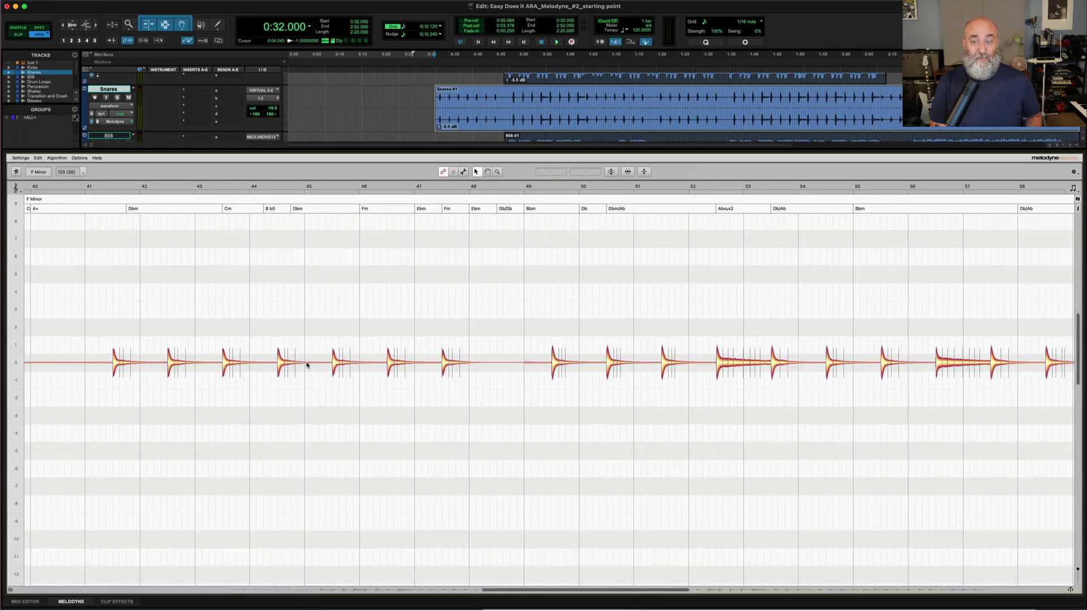
key(alt+shift+z)
key(alt+z)
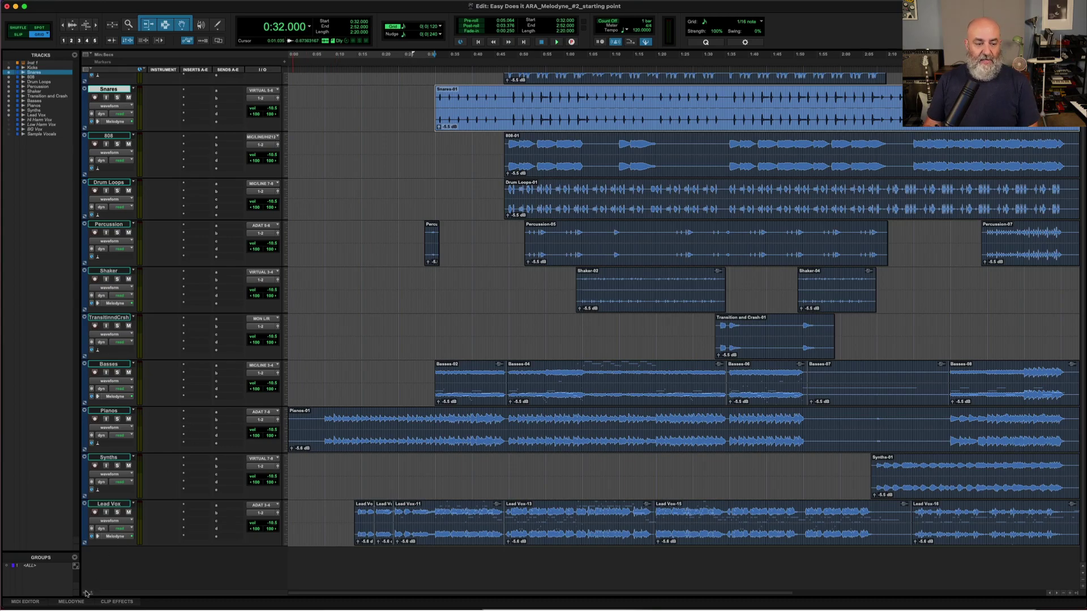
click(71, 602)
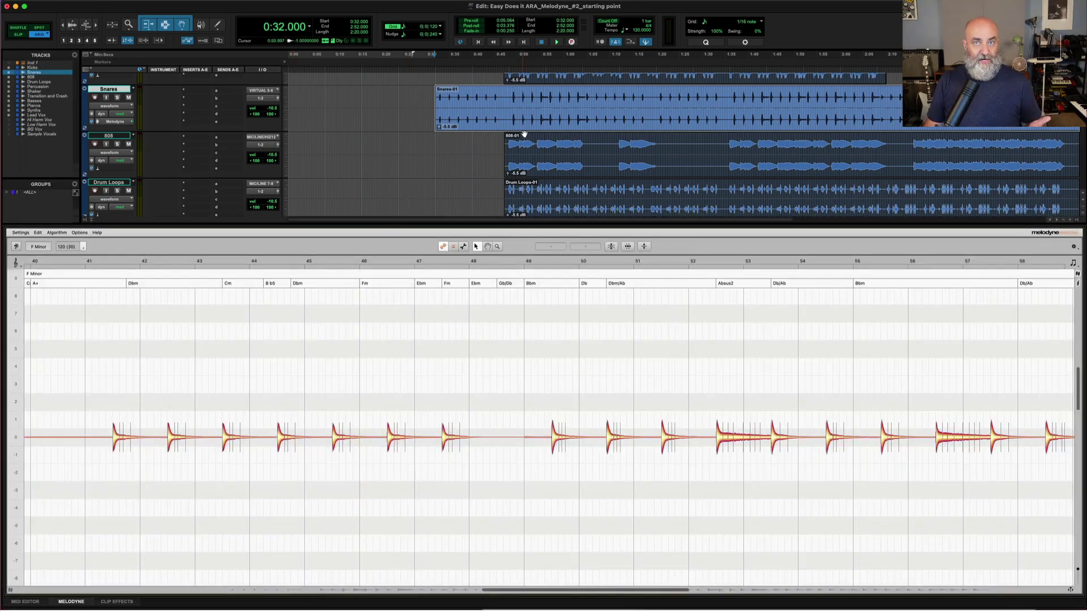
Select the Lead Vox-13 clip and set Melodyne to follow the selection in the DAW
scroll(681, 115, down, 10)
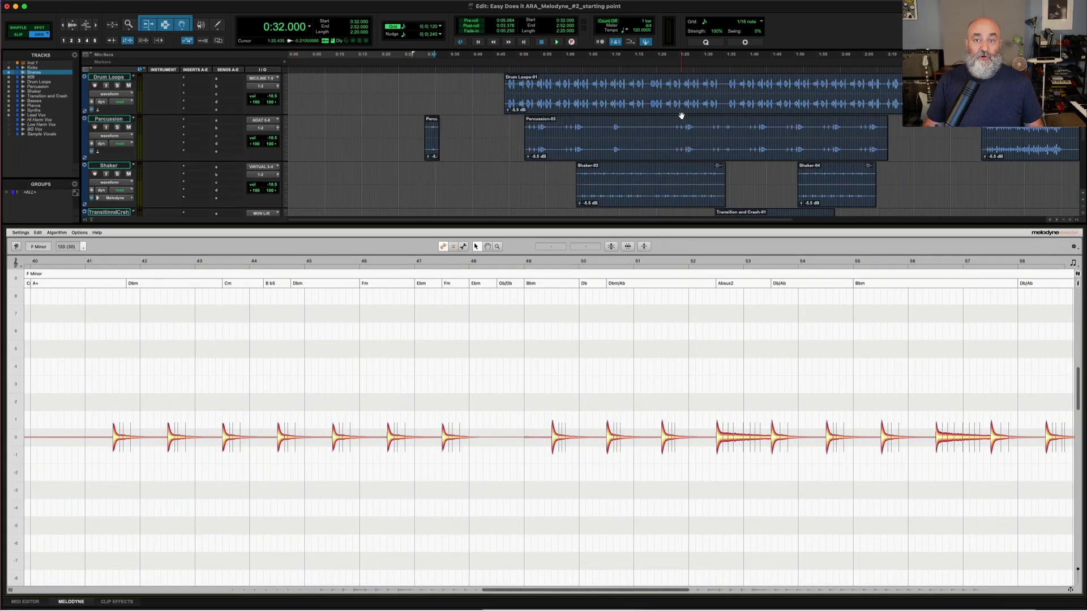
scroll(682, 116, down, 3)
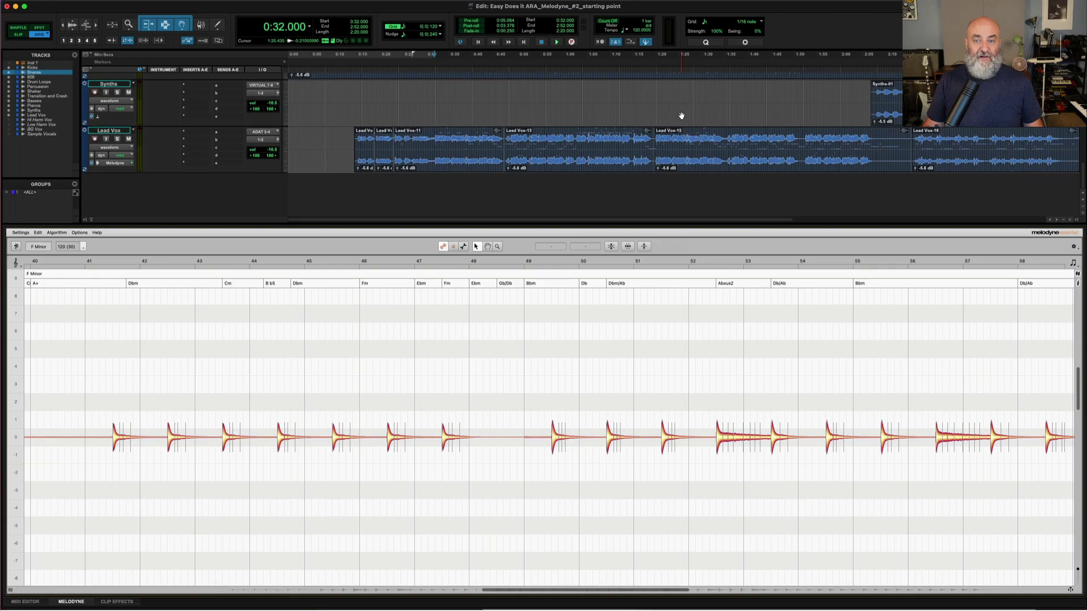
click(615, 160)
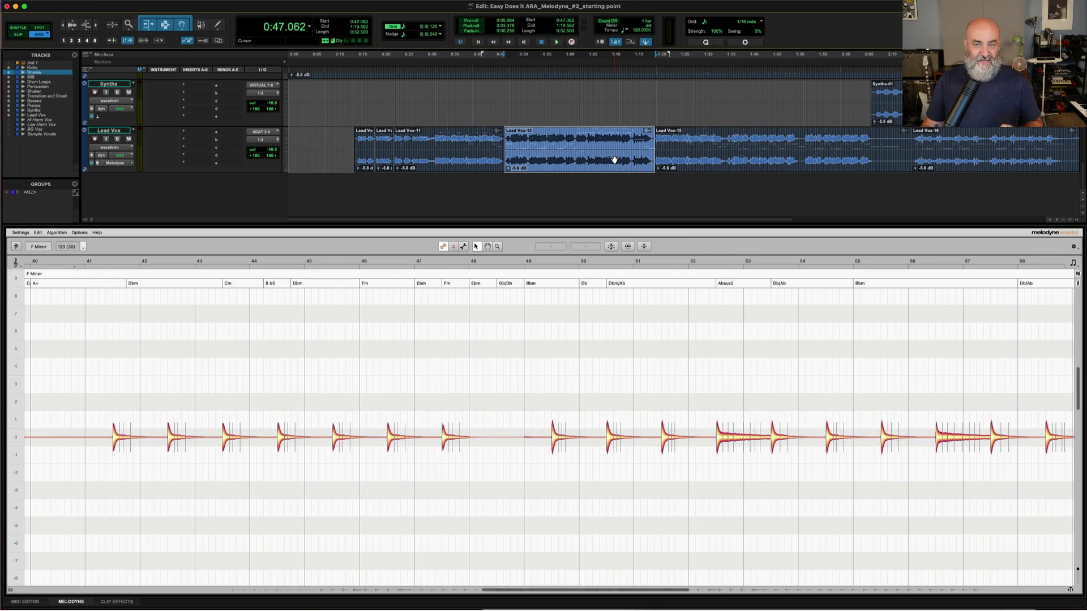
click(80, 233)
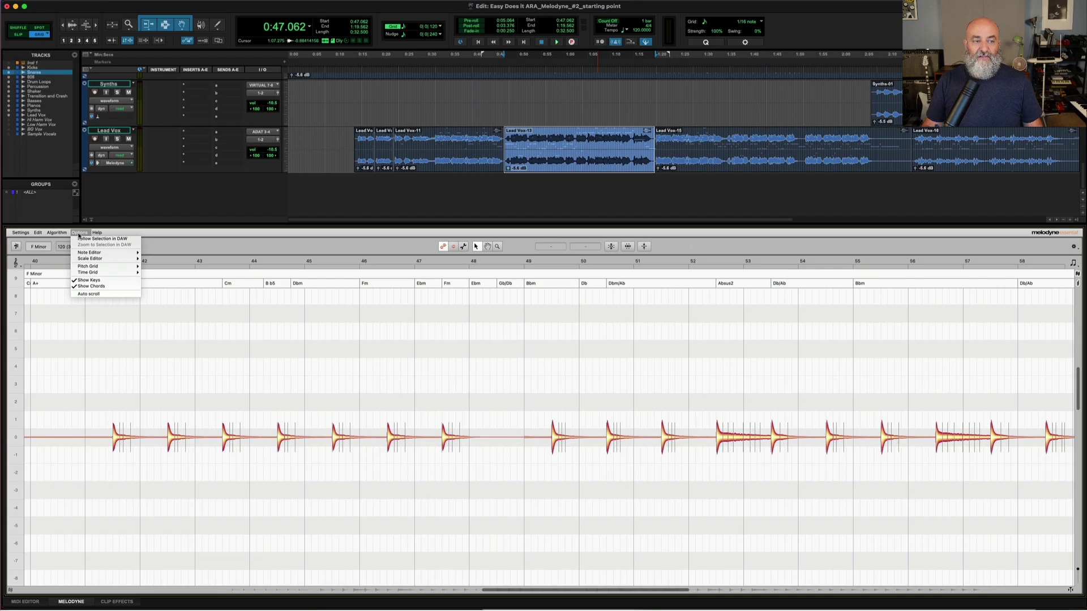
click(124, 238)
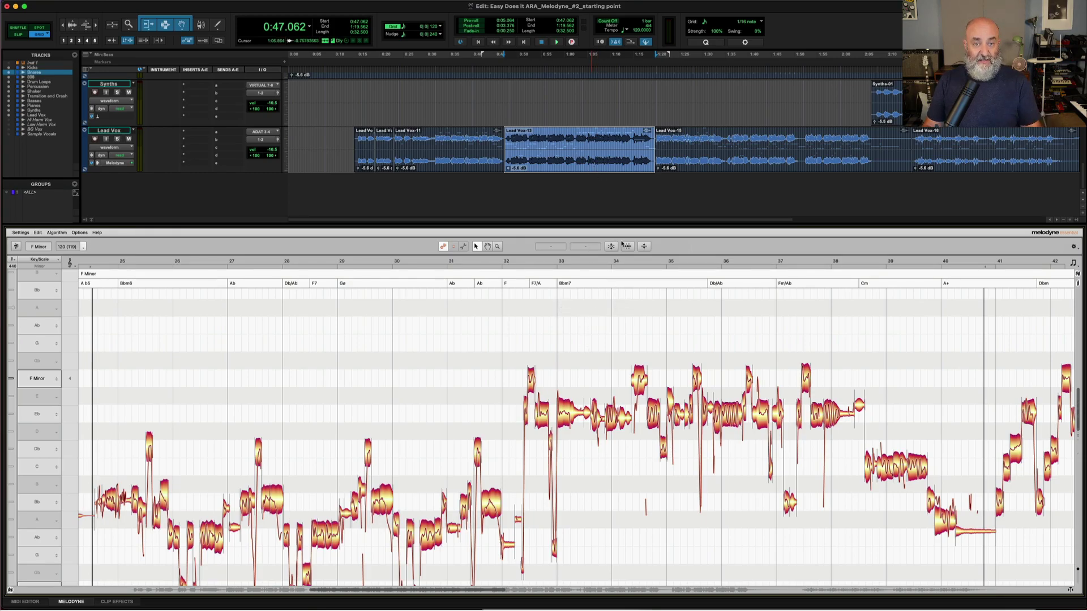
Select the Snares clip to view its notes in Melodyne, and return the selection to Lead Vox-13
scroll(611, 168, up, 10)
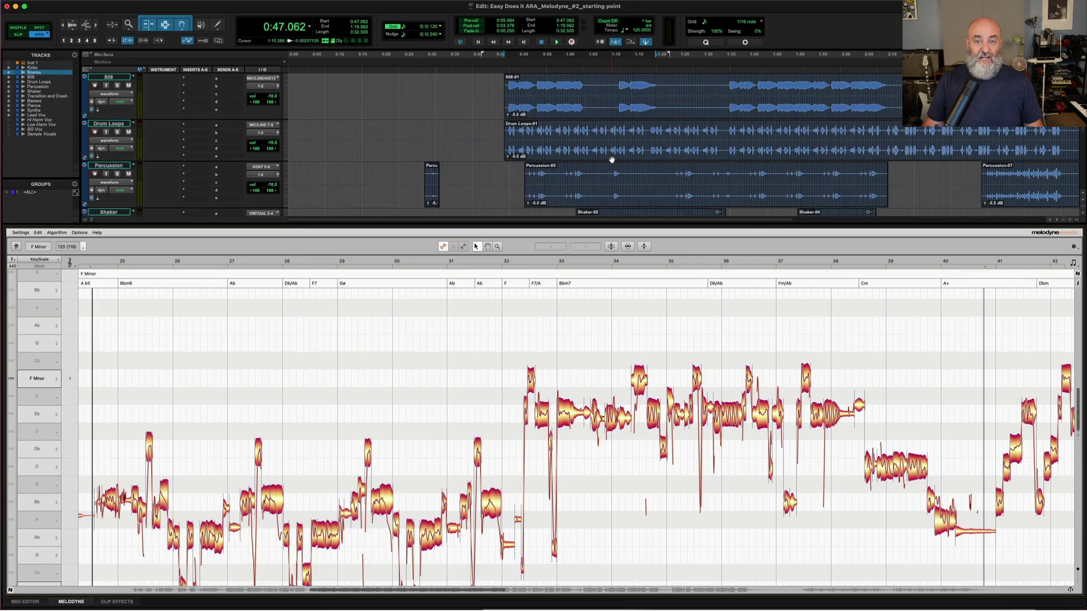
scroll(612, 152, down, 2)
scroll(611, 152, up, 3)
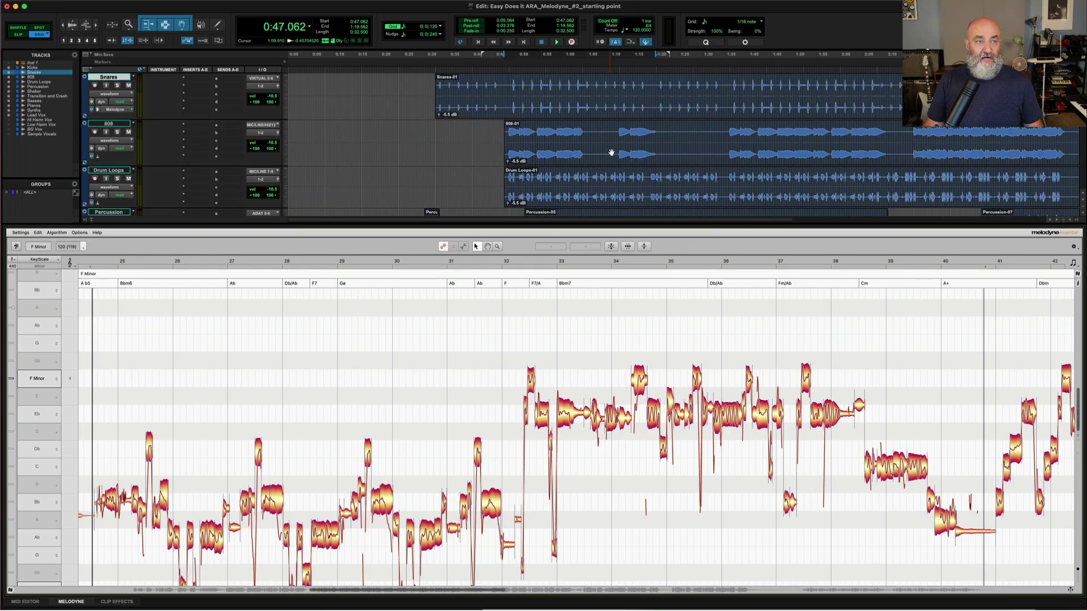
click(628, 102)
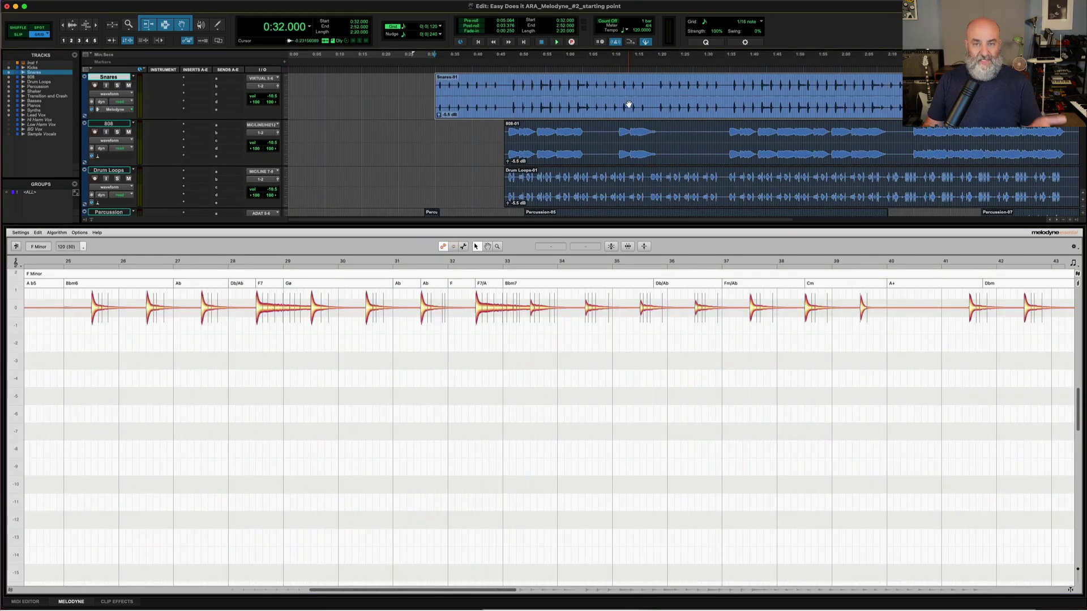
scroll(625, 114, down, 8)
click(614, 154)
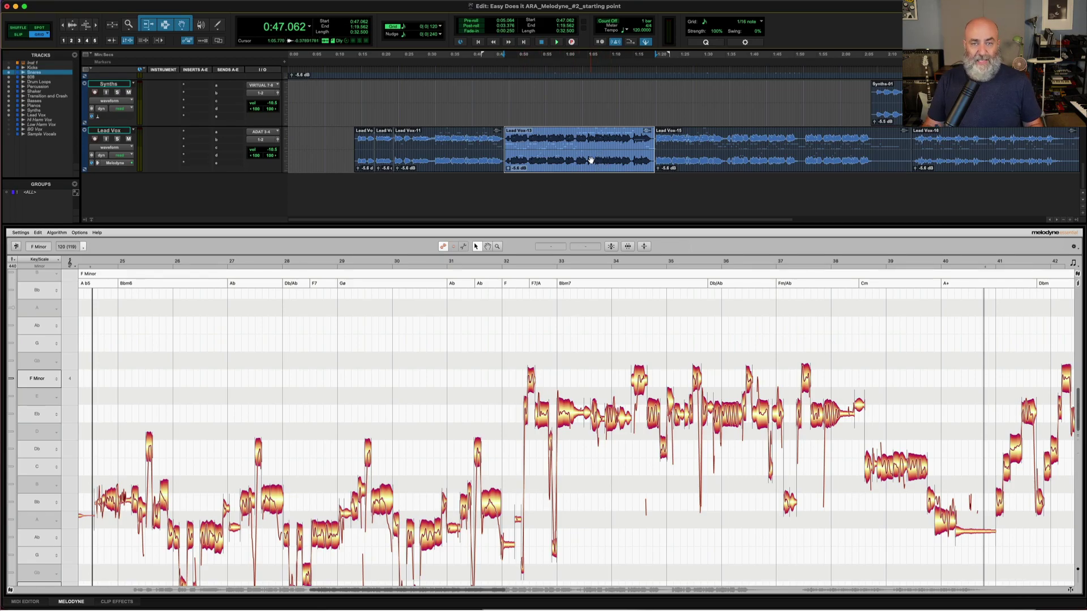
Audition Lead Vox-13 from the clip start and around bar 32, using both session playback and Melodyne's own playback
key(space)
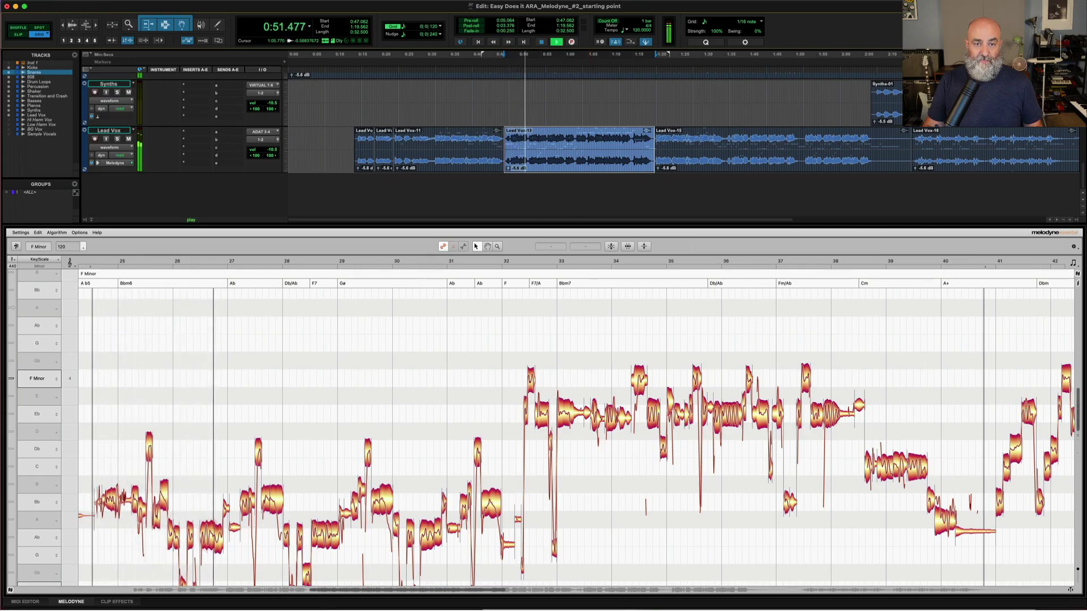
key(space)
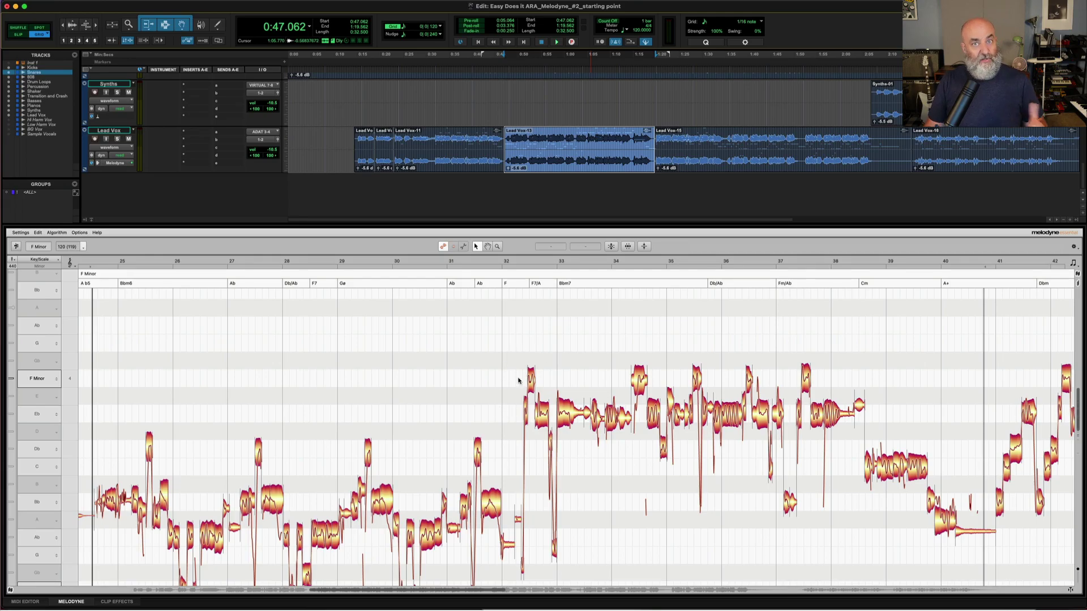
double_click(523, 348)
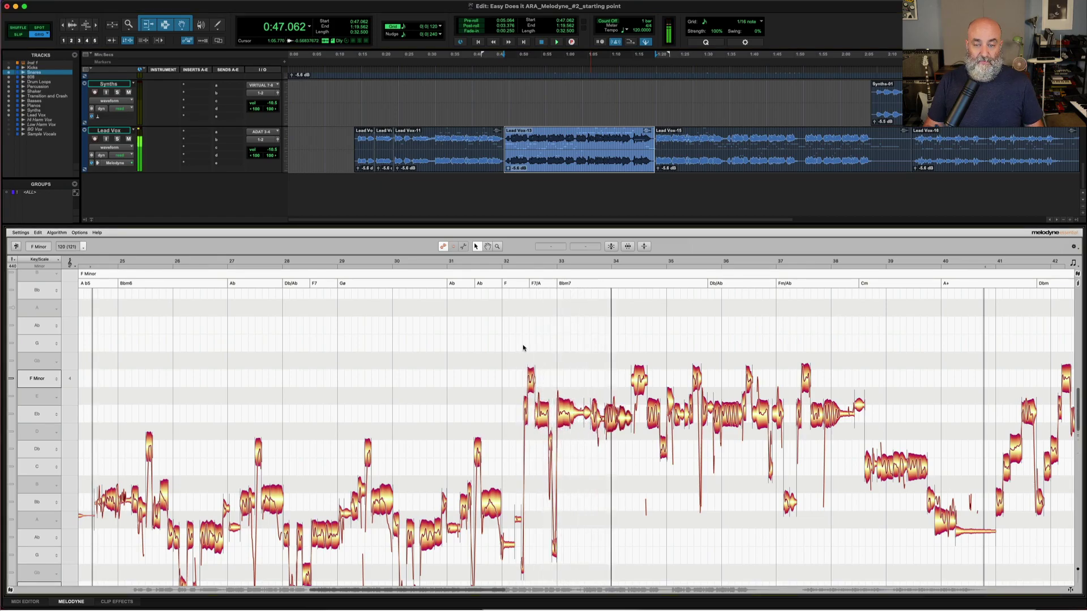
key(space)
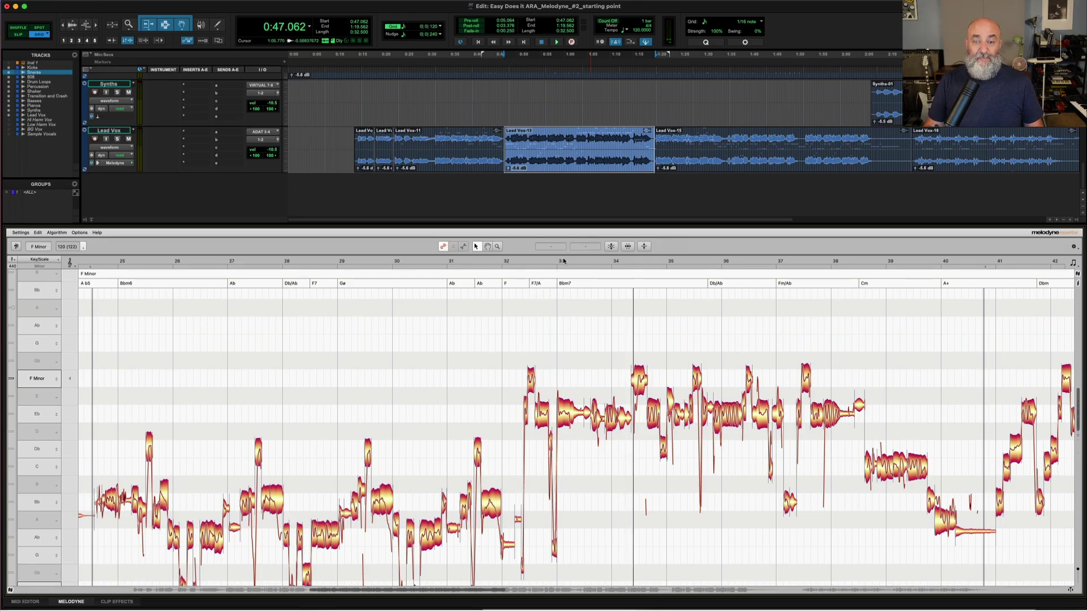
click(509, 261)
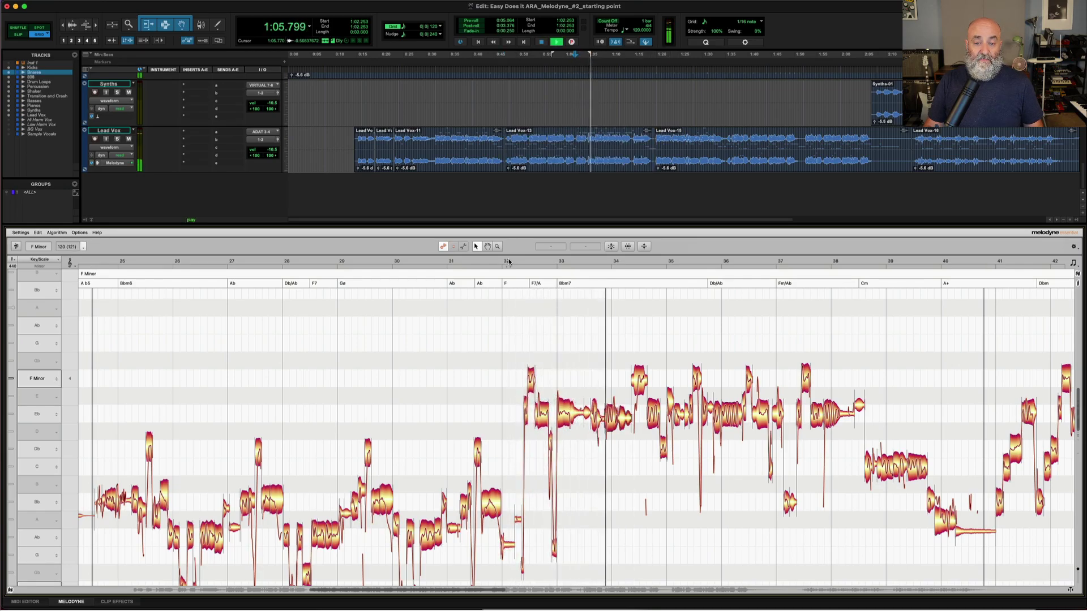
key(space)
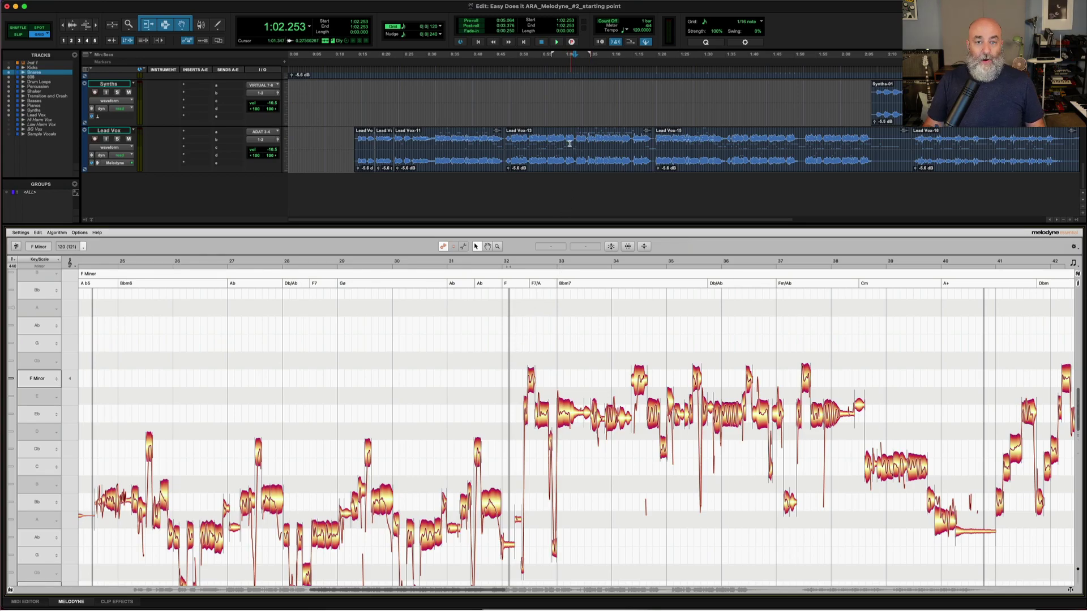
Try selecting passages of Lead Vox-13 from about 1:02, once in the session timeline and once in Melodyne's time ruler
drag(576, 141, 612, 143)
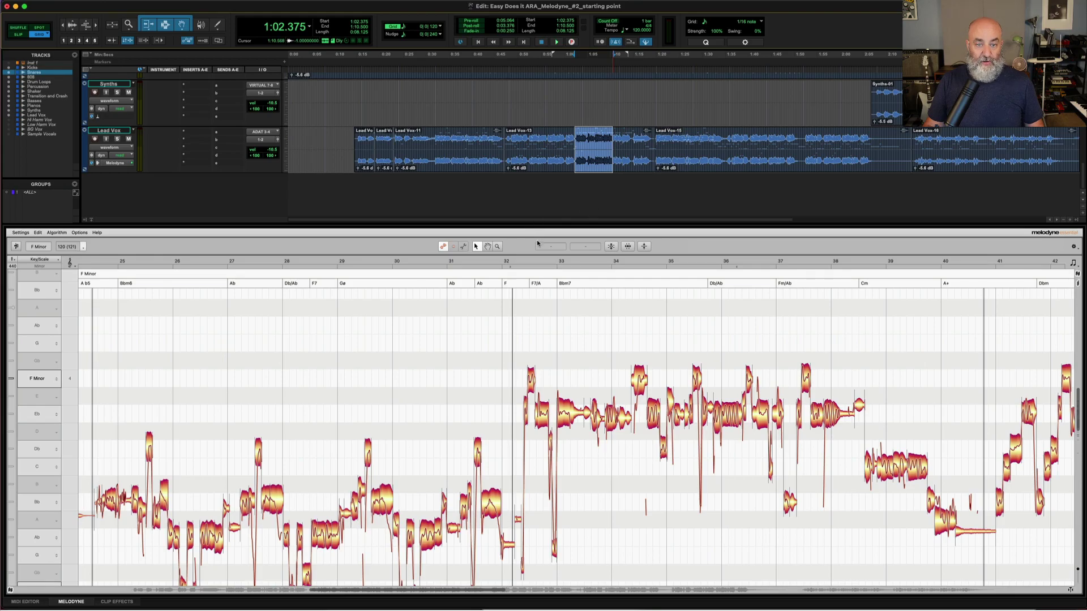
double_click(583, 155)
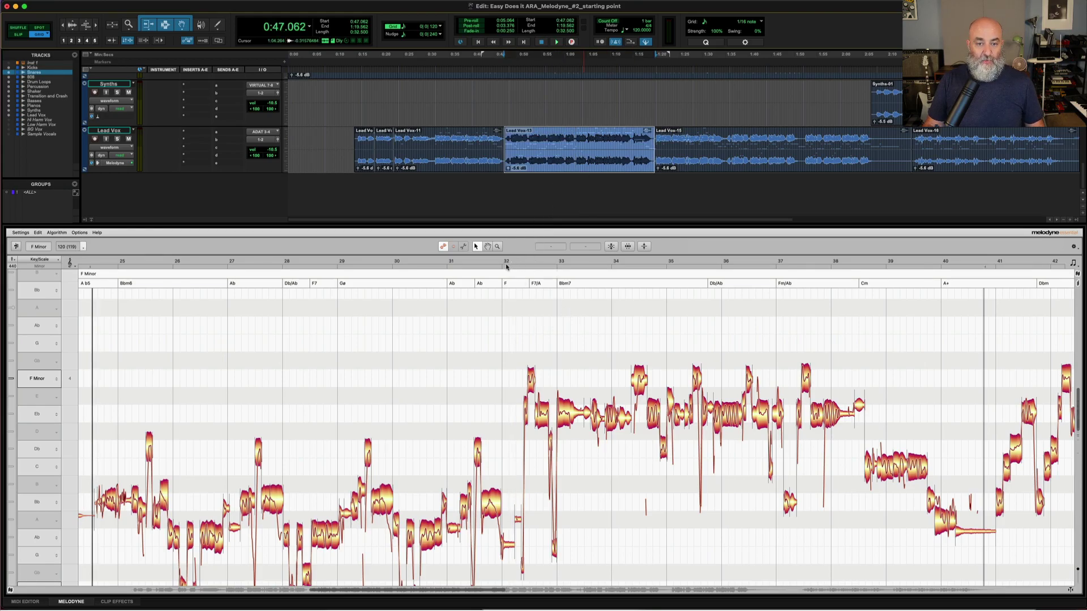
drag(502, 270, 613, 270)
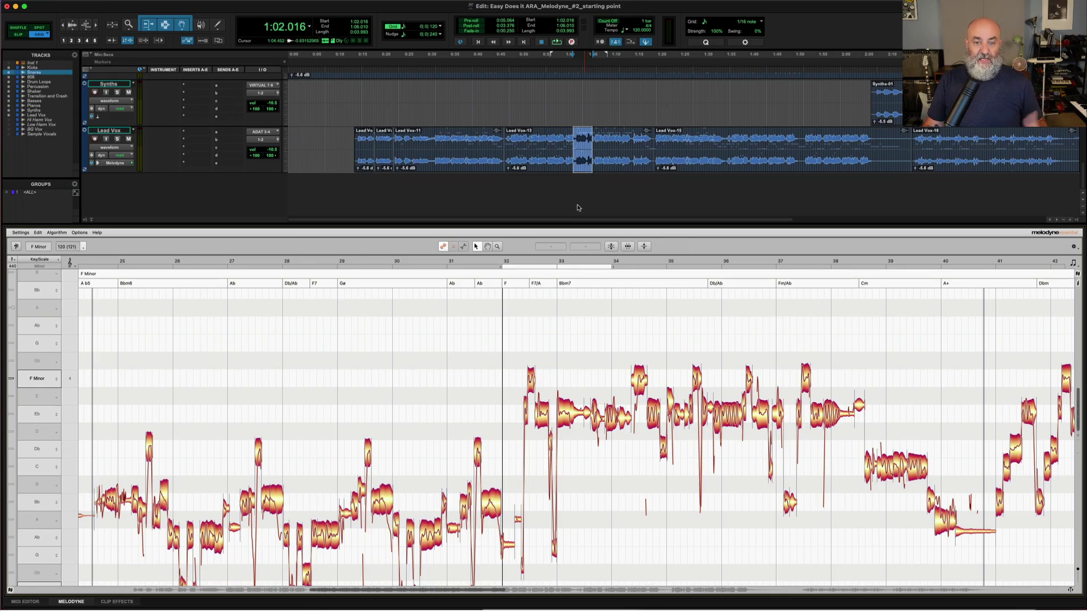
Select a passage of Lead Vox-13 starting at 1:00.000 and adjust its end to 1:10.315 in Melodyne's time ruler
drag(565, 137, 610, 140)
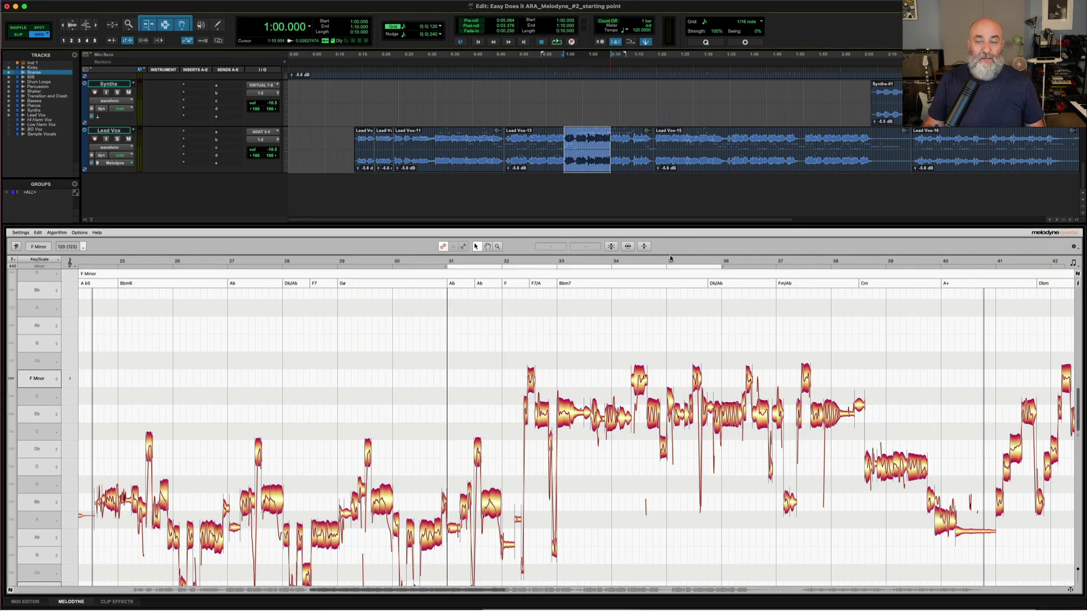
drag(731, 268, 732, 268)
click(703, 266)
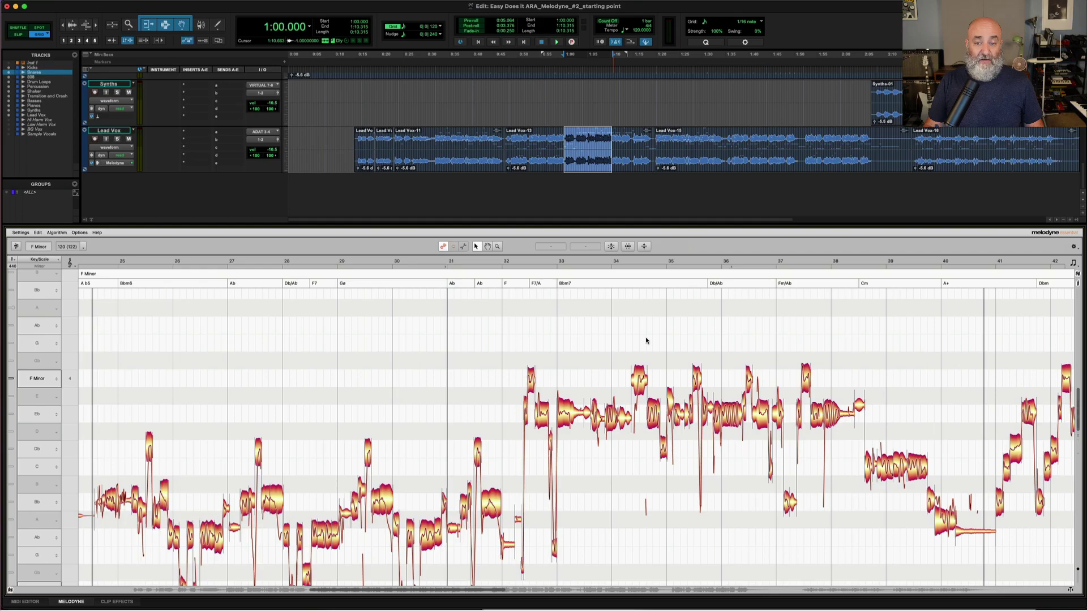
scroll(646, 338, down, 5)
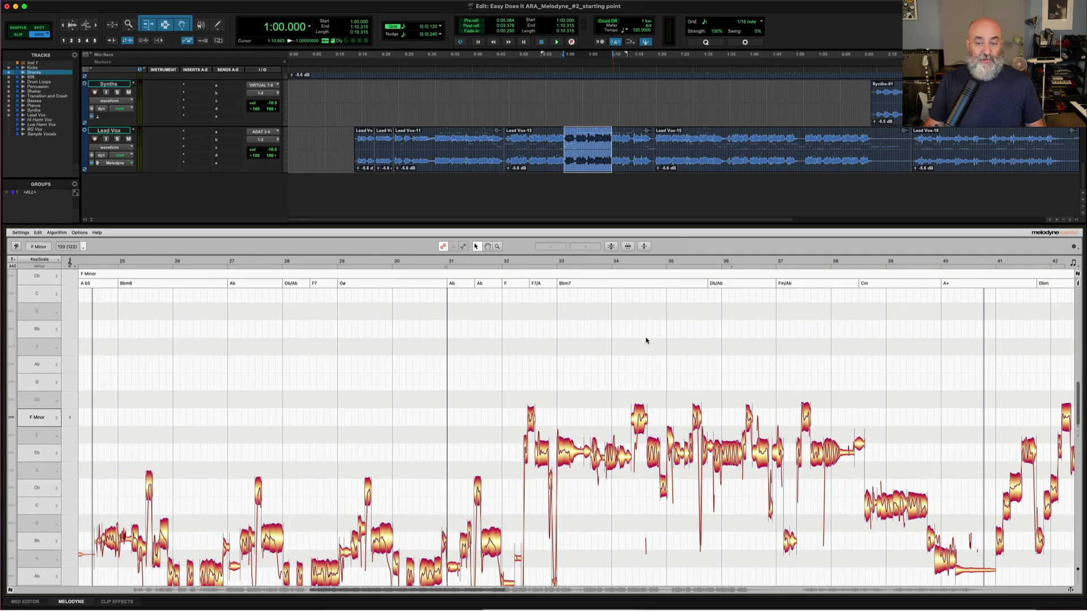
scroll(646, 338, up, 2)
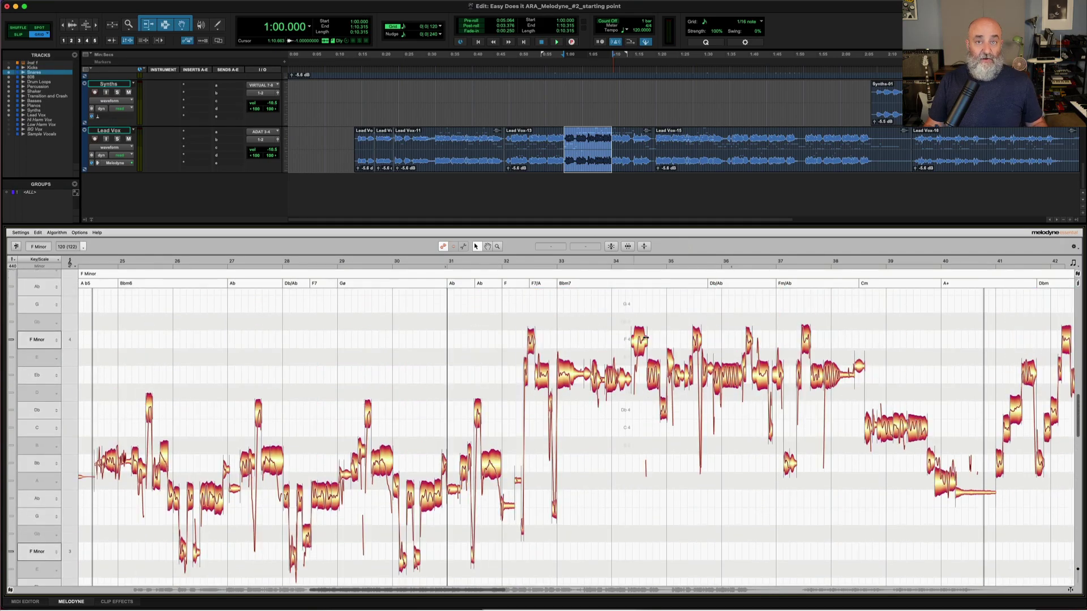
Pan across the lead vocal's notes in Melodyne, trying the Scroll Tool, and return to the Main Tool
scroll(653, 397, right, 3)
scroll(653, 397, left, 5)
scroll(653, 398, left, 3)
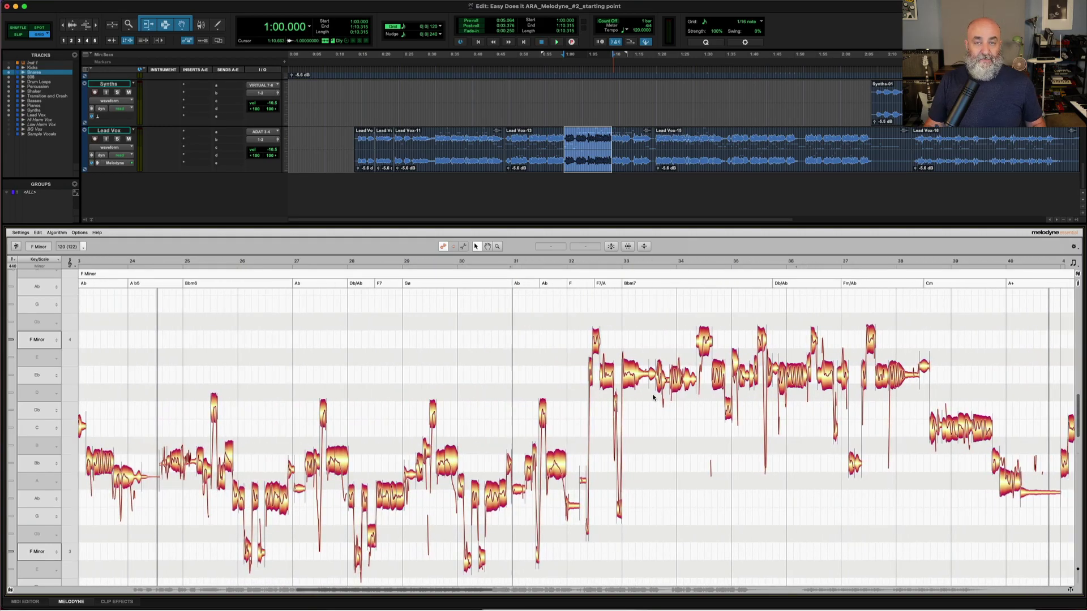
right_click(545, 337)
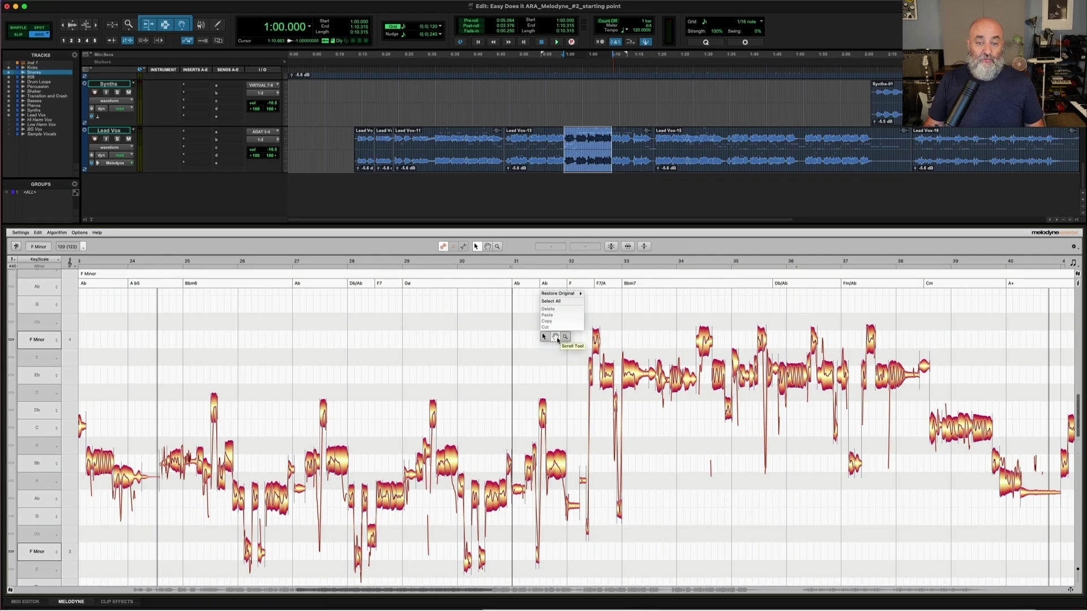
click(556, 337)
mouse_move(556, 345)
mouse_down()
mouse_move(565, 381)
mouse_move(556, 318)
mouse_move(542, 340)
mouse_up()
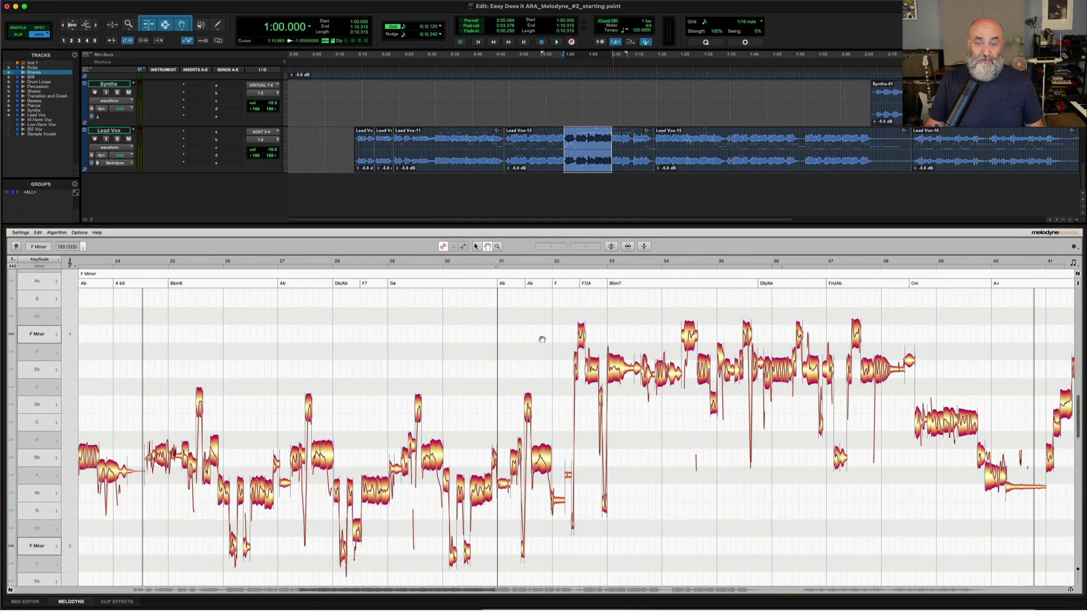
right_click(542, 340)
click(531, 344)
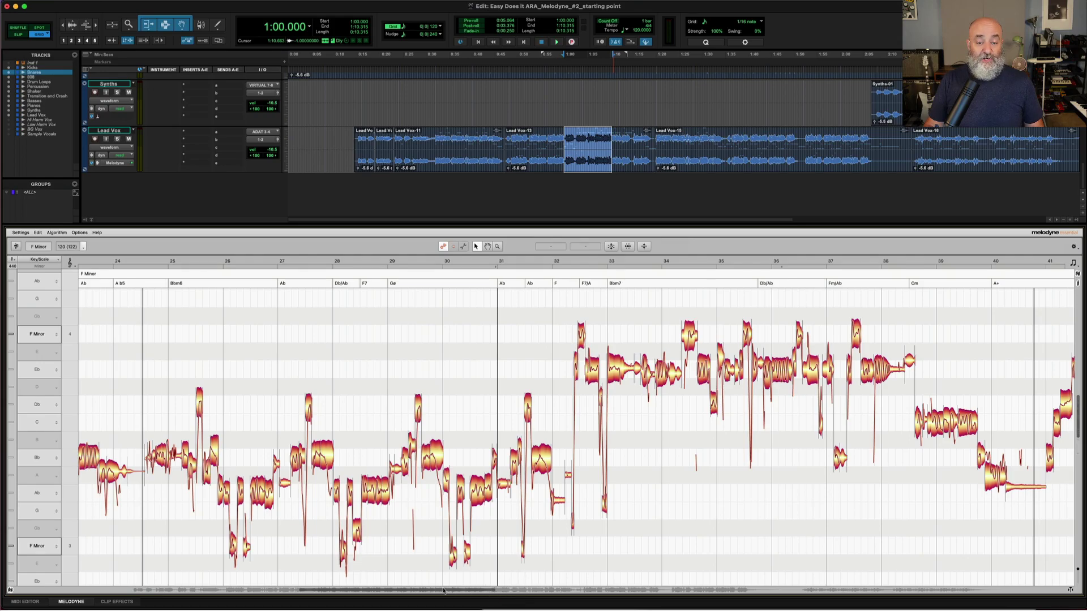
Bring about bars 39 to 56 of the lead vocal into Melodyne's view and shift the displayed pitch range slightly
drag(410, 593, 470, 594)
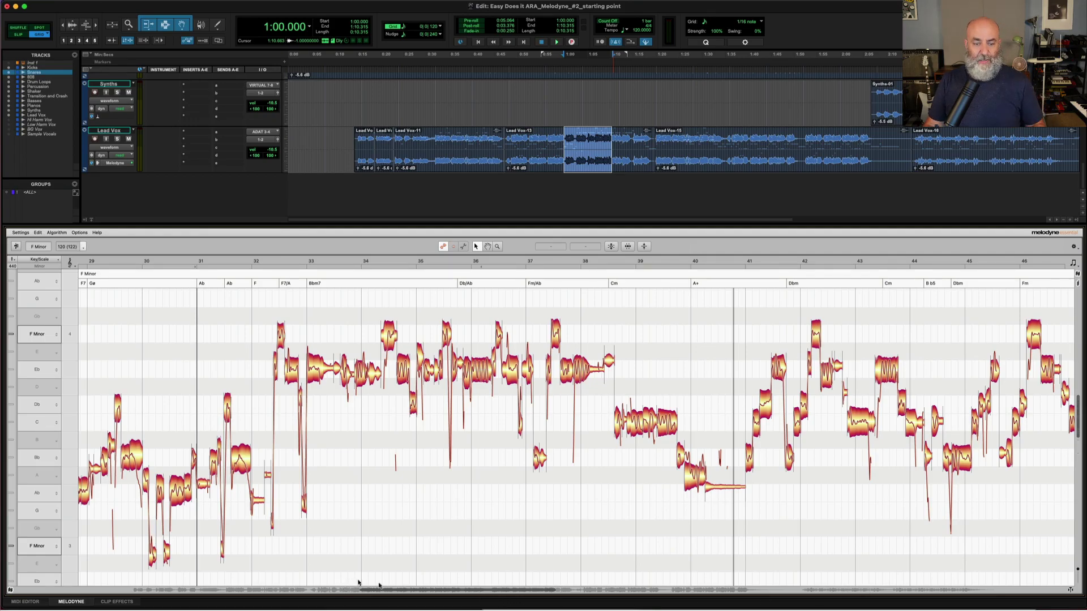
drag(441, 593, 546, 590)
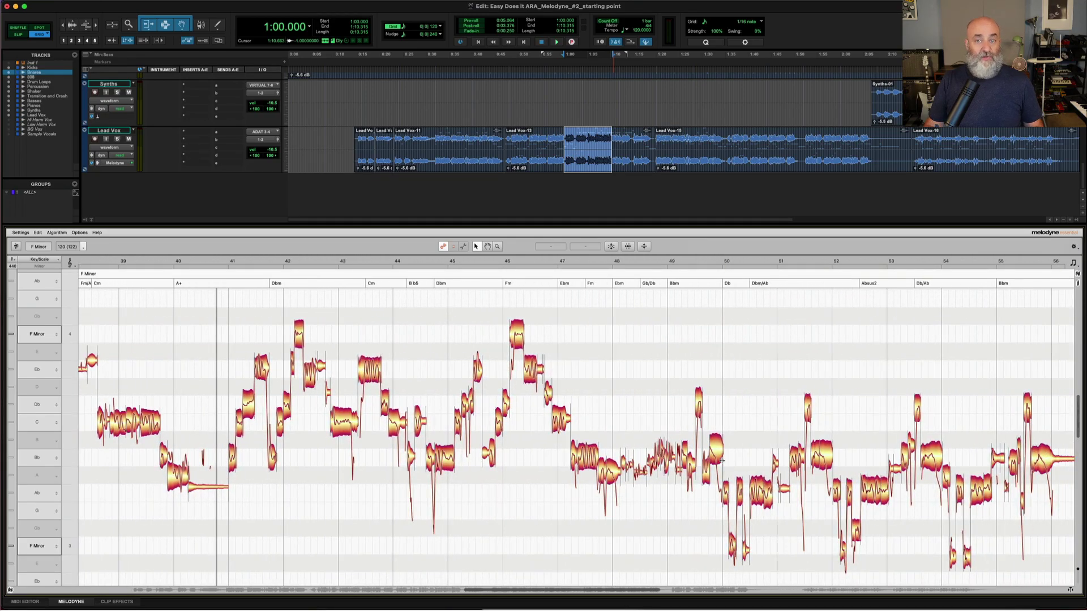
mouse_move(1079, 415)
mouse_down()
mouse_move(1079, 428)
mouse_move(1079, 412)
mouse_up()
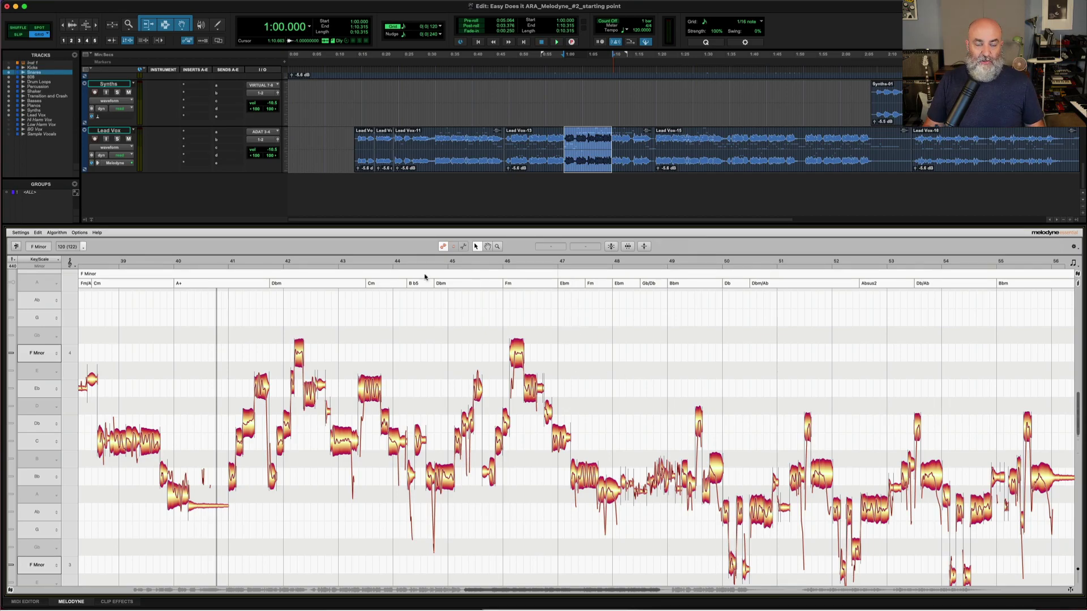
Turn on Auto scroll in Melodyne and test it by playing Lead Vox-15 from 1:26.187
click(85, 233)
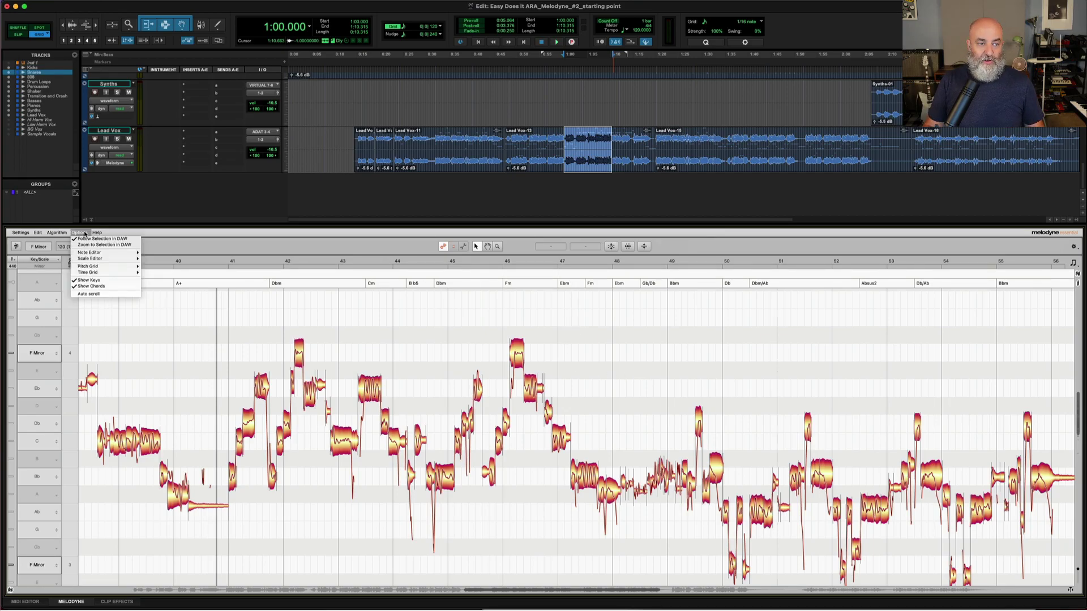
click(94, 294)
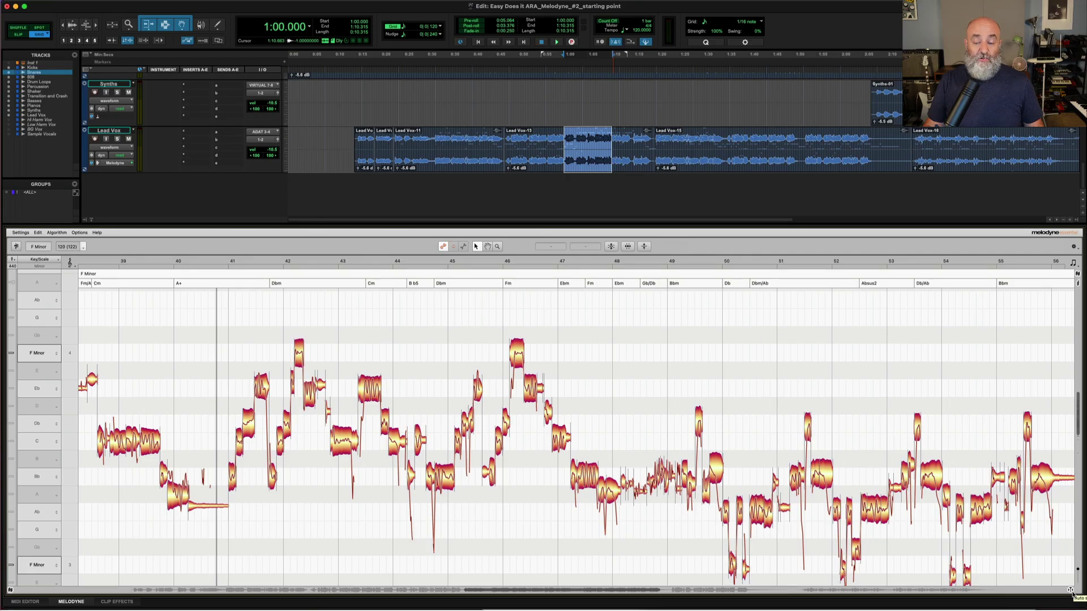
scroll(1050, 517, down, 4)
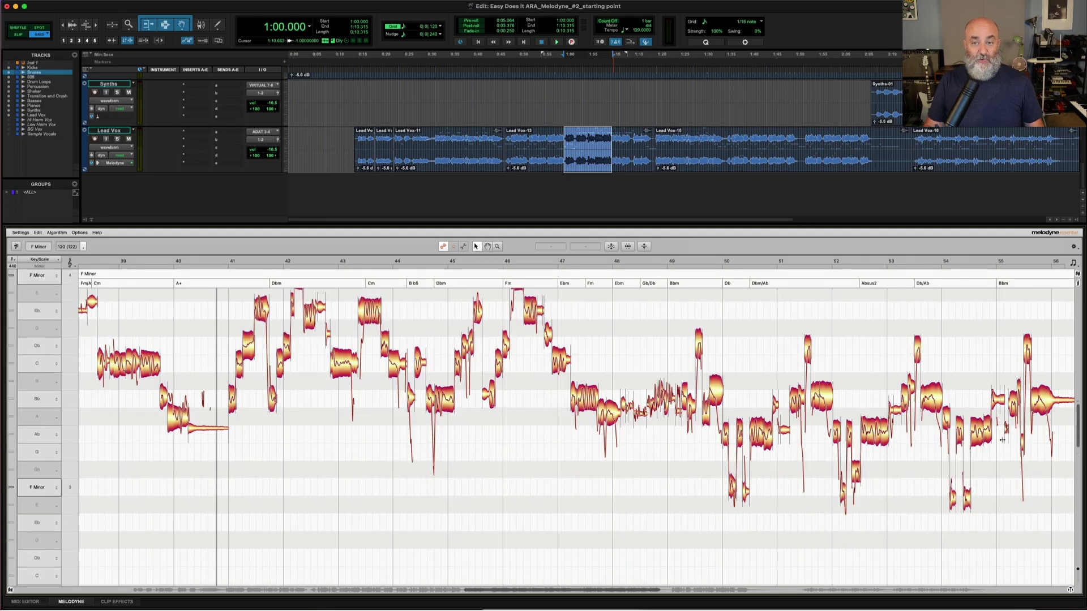
click(685, 139)
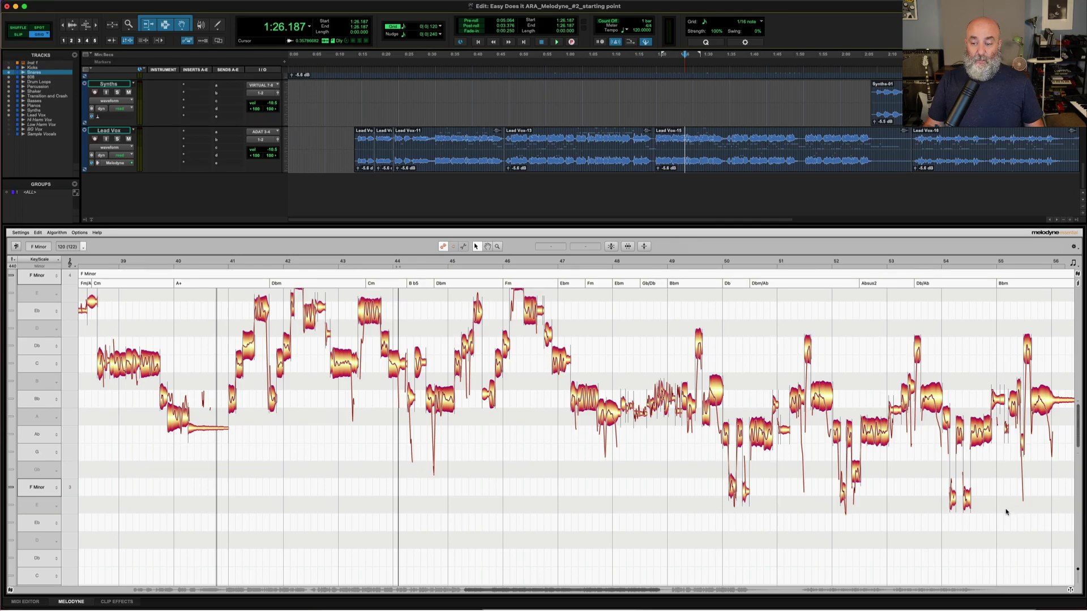
key(space)
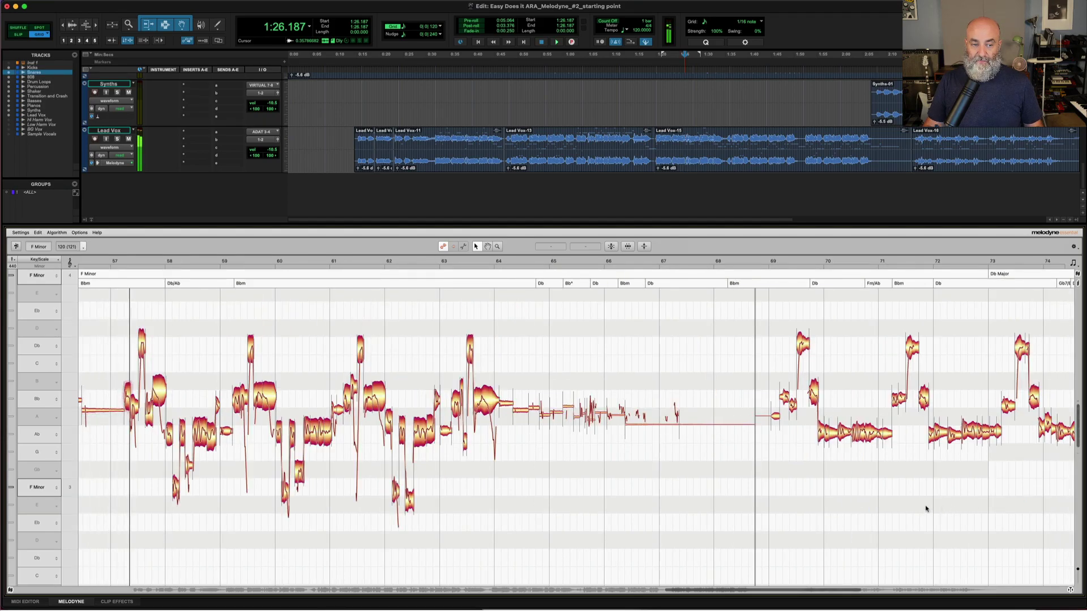
key(space)
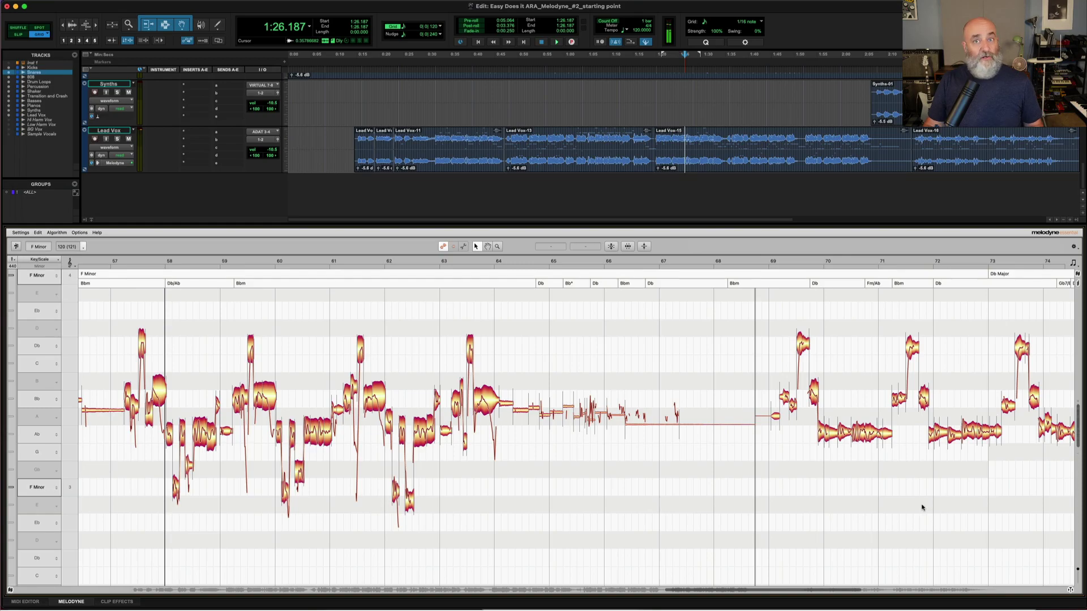
scroll(922, 508, left, 5)
scroll(922, 508, left, 6)
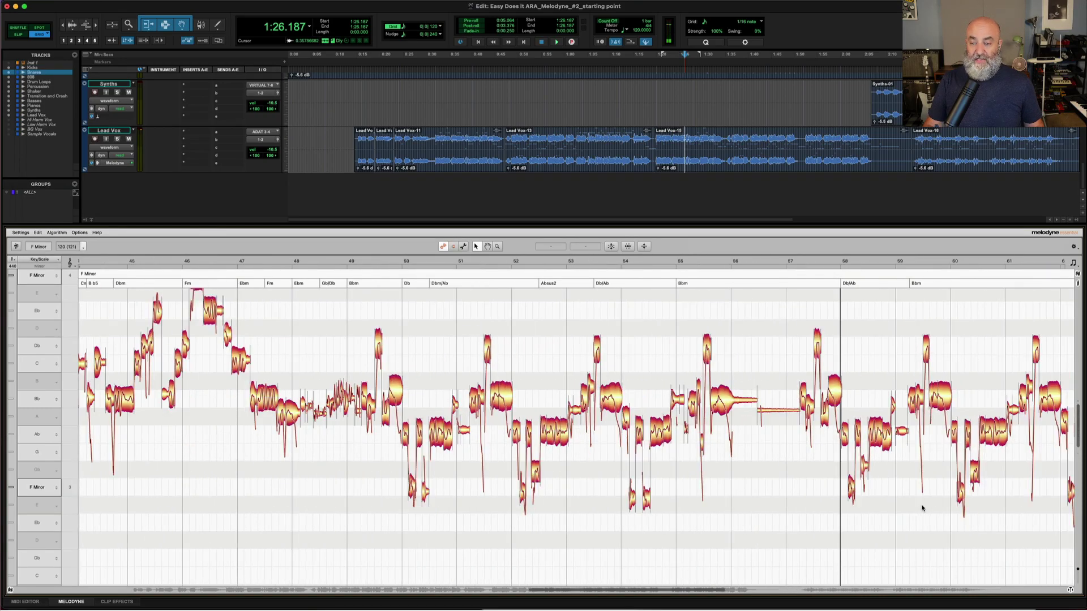
scroll(922, 507, left, 4)
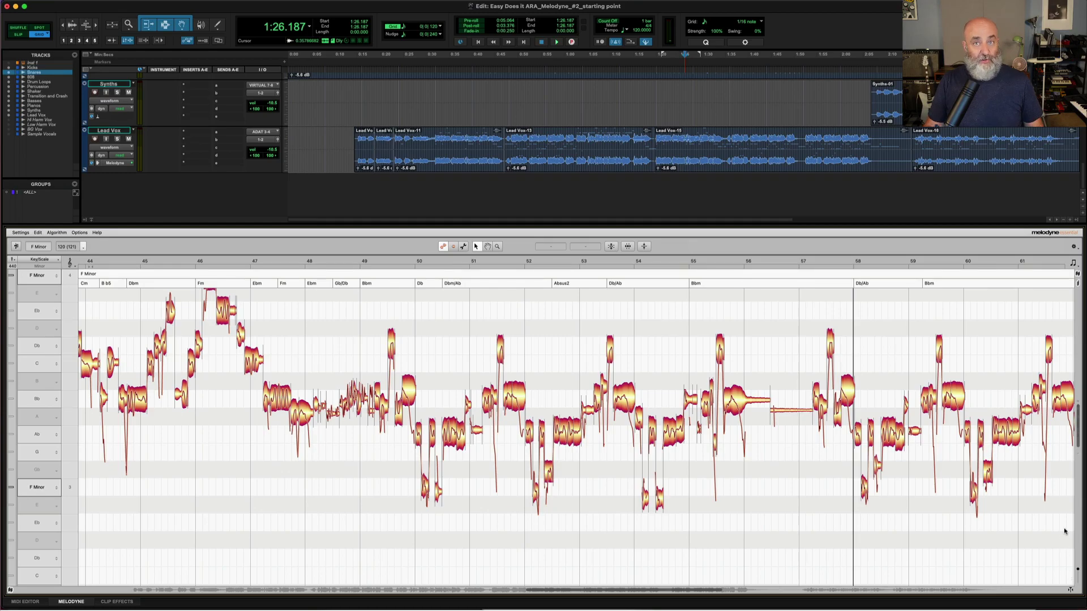
key(space)
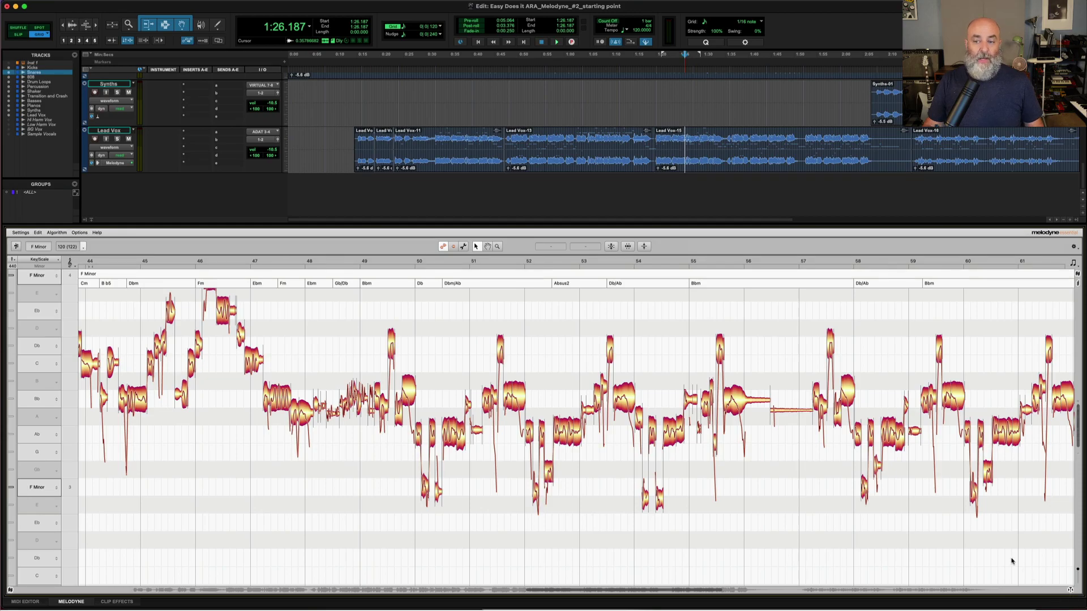
Select a vocal note in bar 59 and another in bar 75, running Melodyne's own playback from bar 60 in between
click(959, 399)
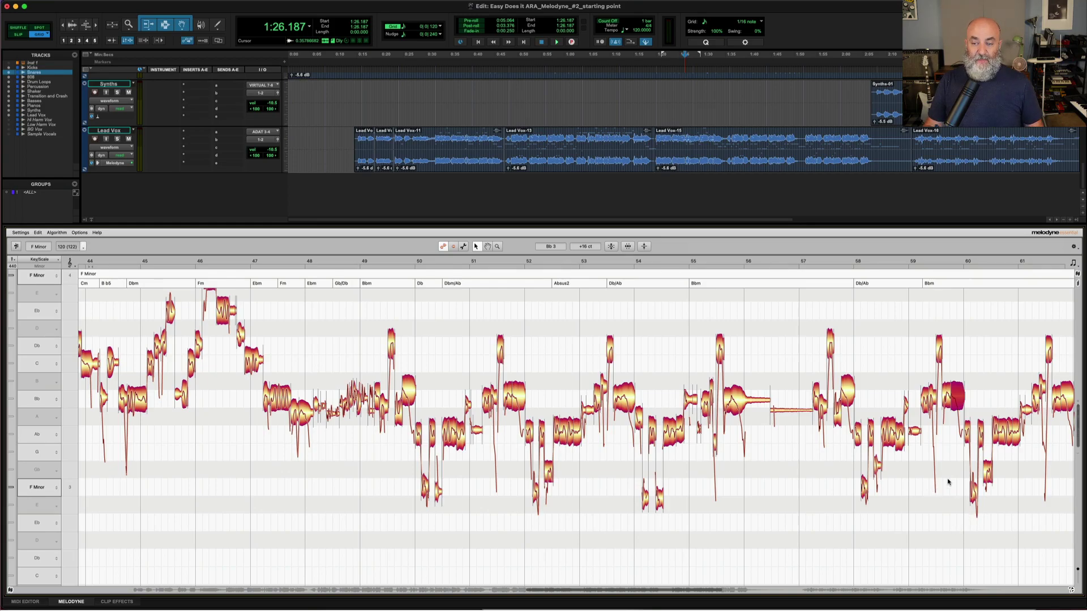
double_click(1003, 528)
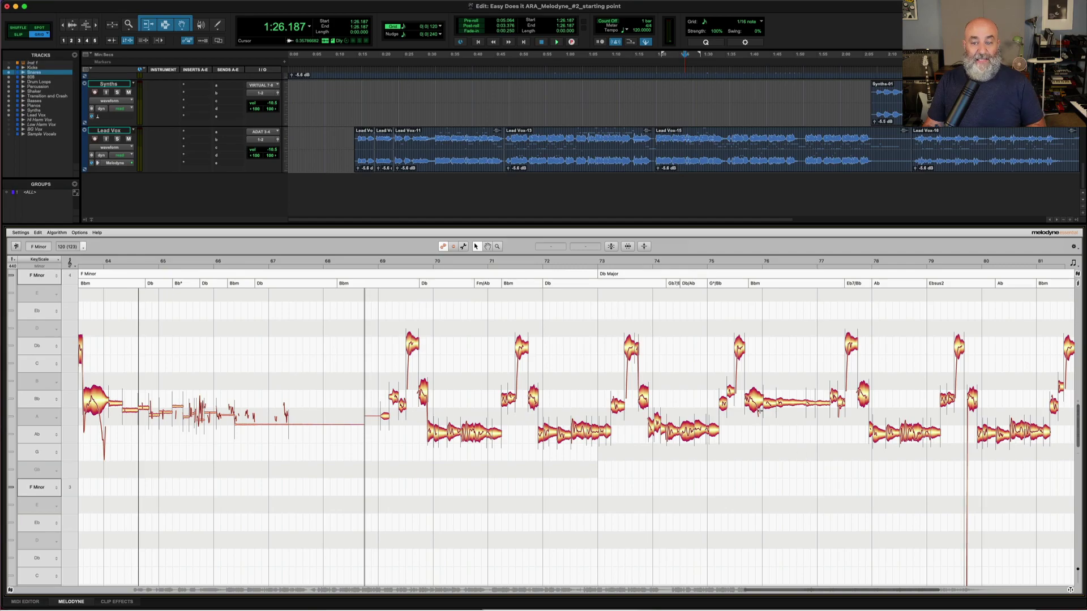
click(754, 401)
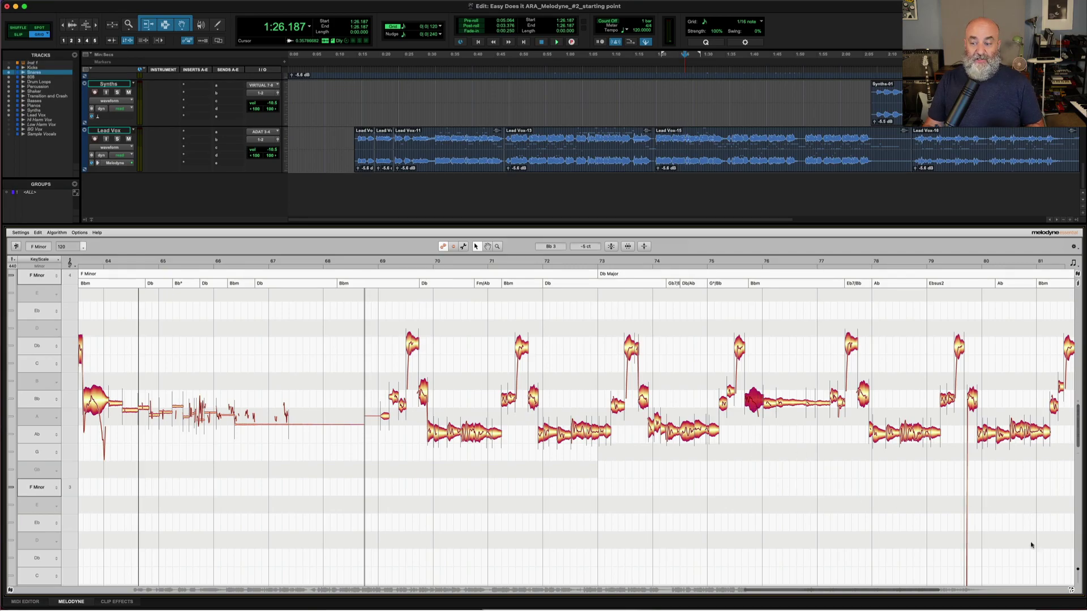
click(929, 524)
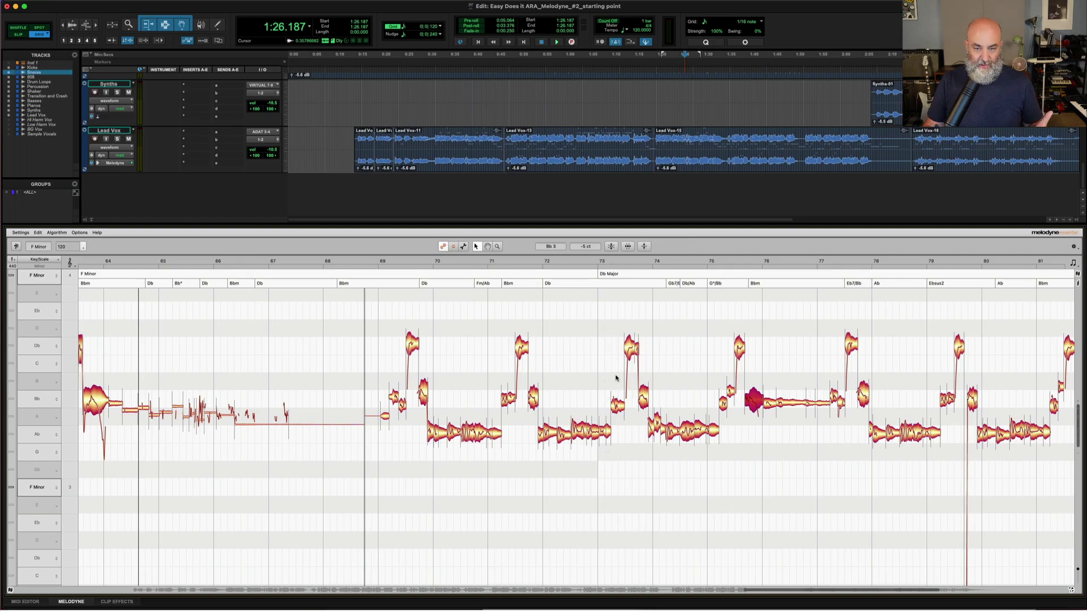
Use the Zoom Tool to magnify the notes around bars 70 to 75, and restore the wider view
right_click(565, 340)
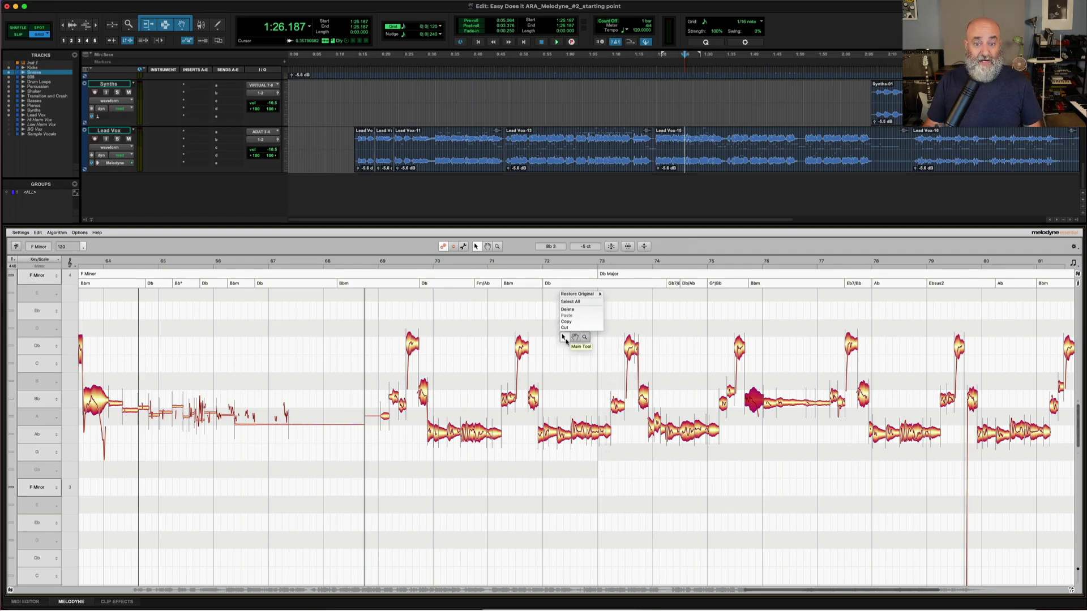
click(585, 337)
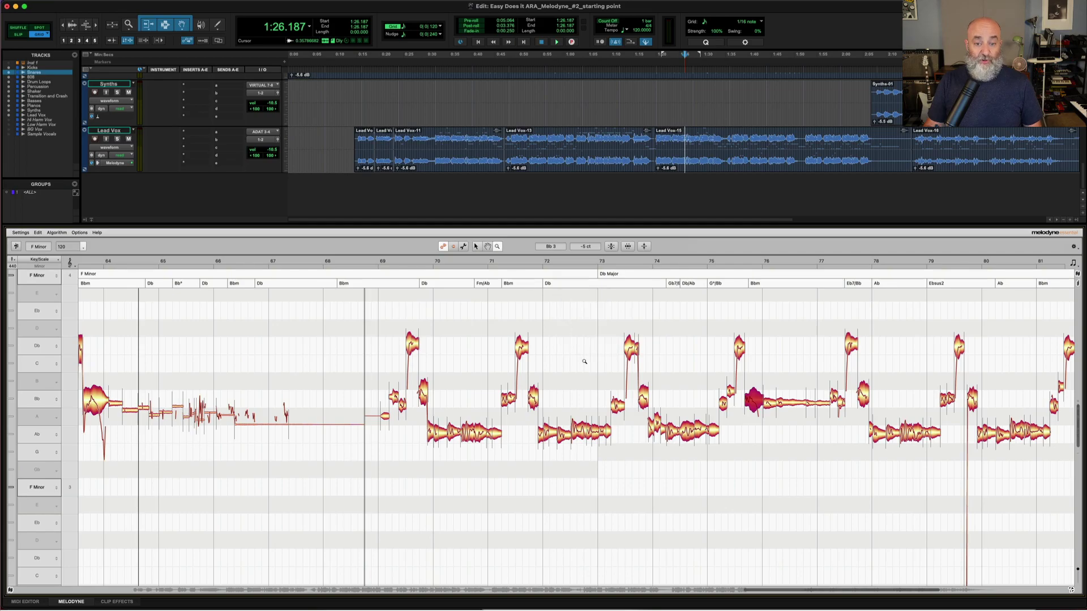
mouse_move(585, 351)
mouse_down()
mouse_move(616, 400)
mouse_move(626, 398)
mouse_move(579, 349)
mouse_up()
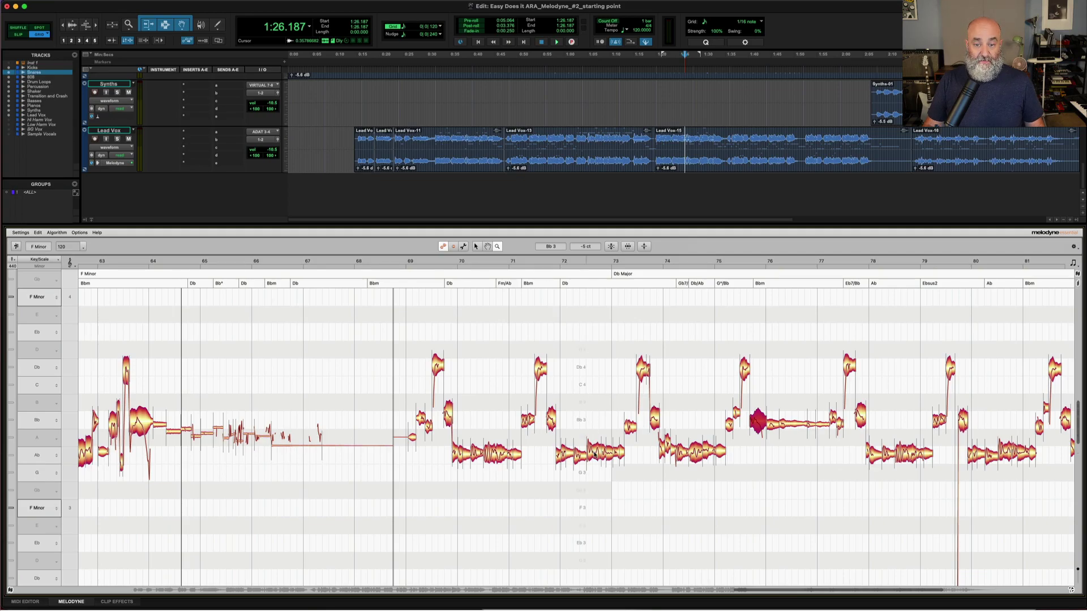
drag(590, 442, 606, 428)
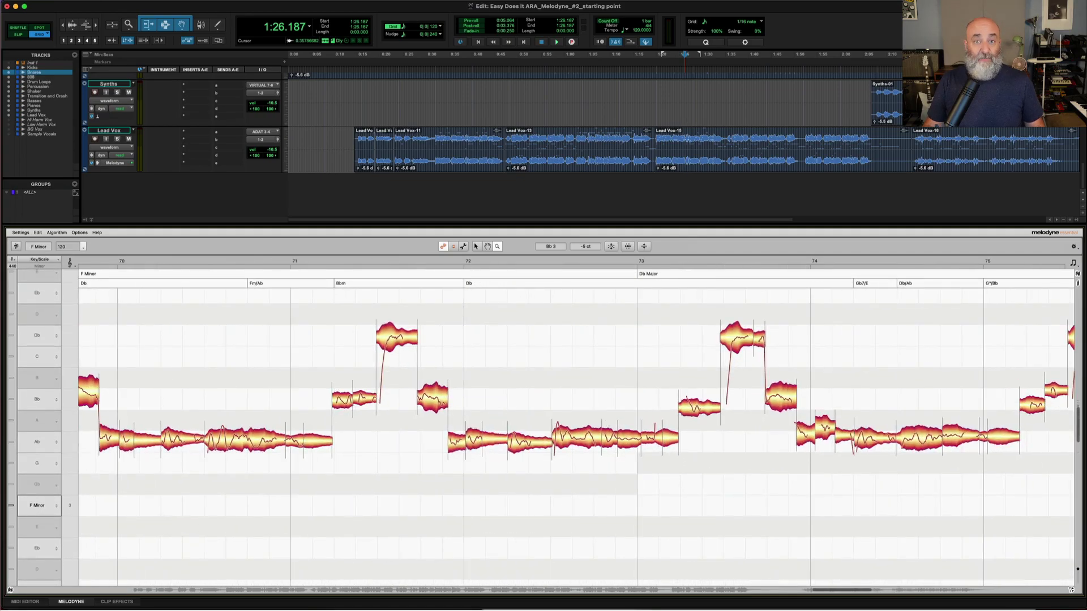
click(573, 391)
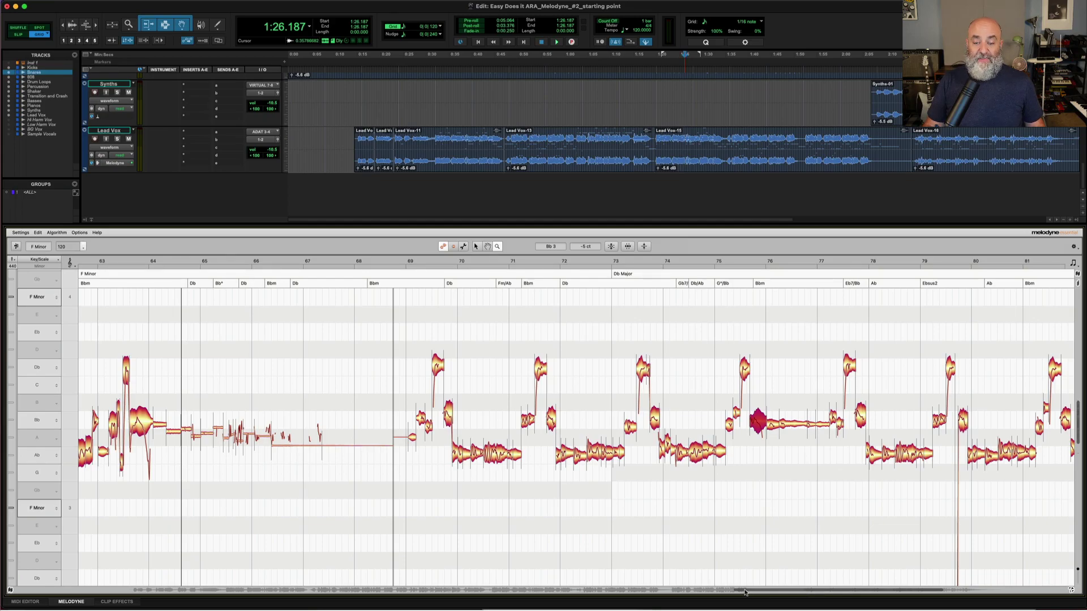
Narrow Melodyne's view to about bars 69 to 81, and fit the whole lead vocal in the editor
drag(737, 591, 806, 588)
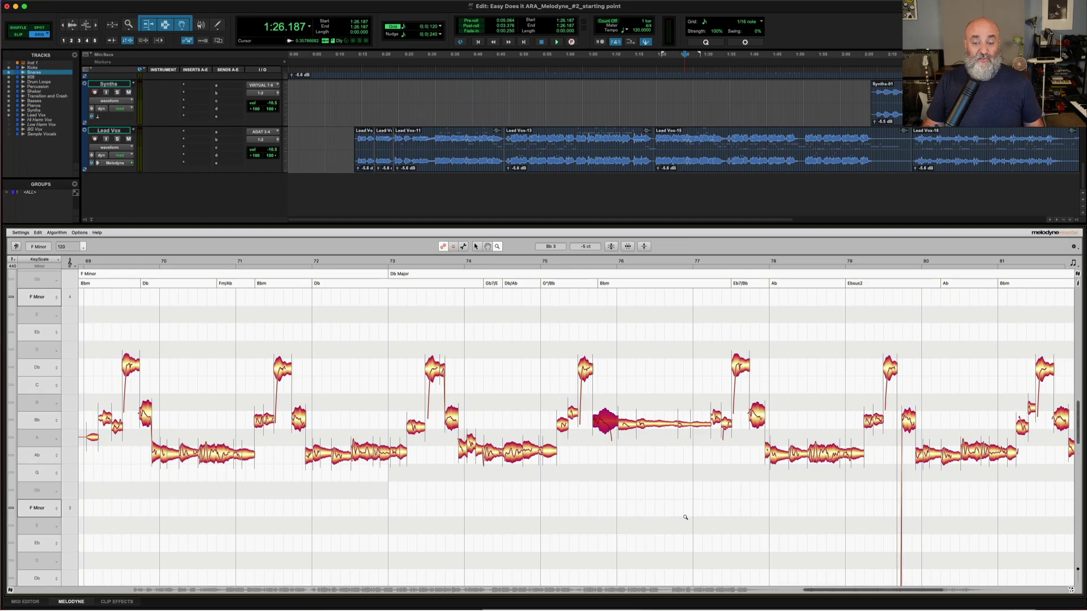
double_click(535, 590)
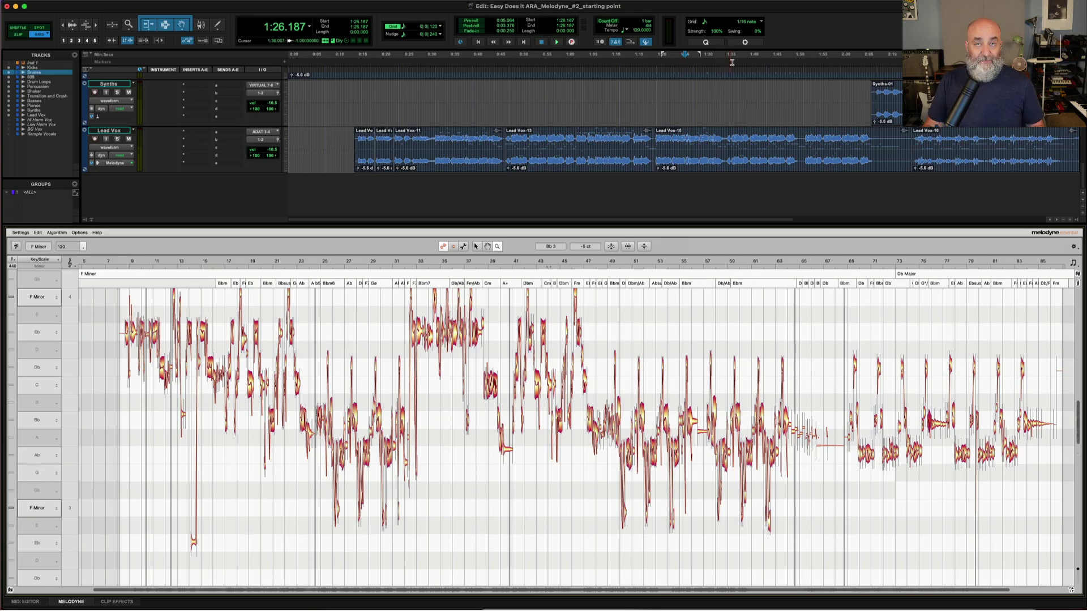
scroll(731, 100, up, 3)
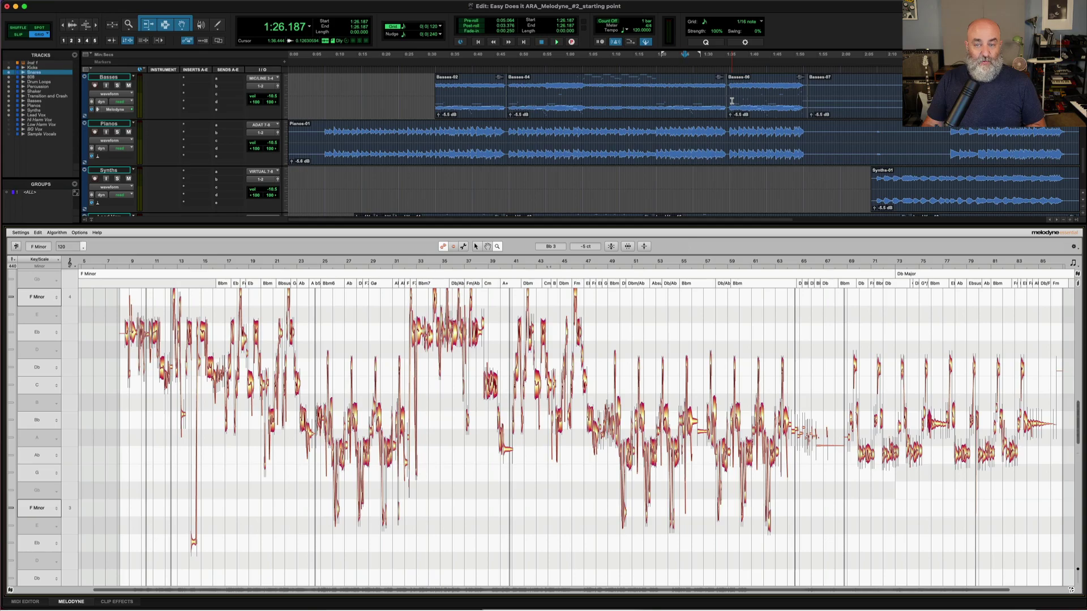
scroll(732, 101, down, 4)
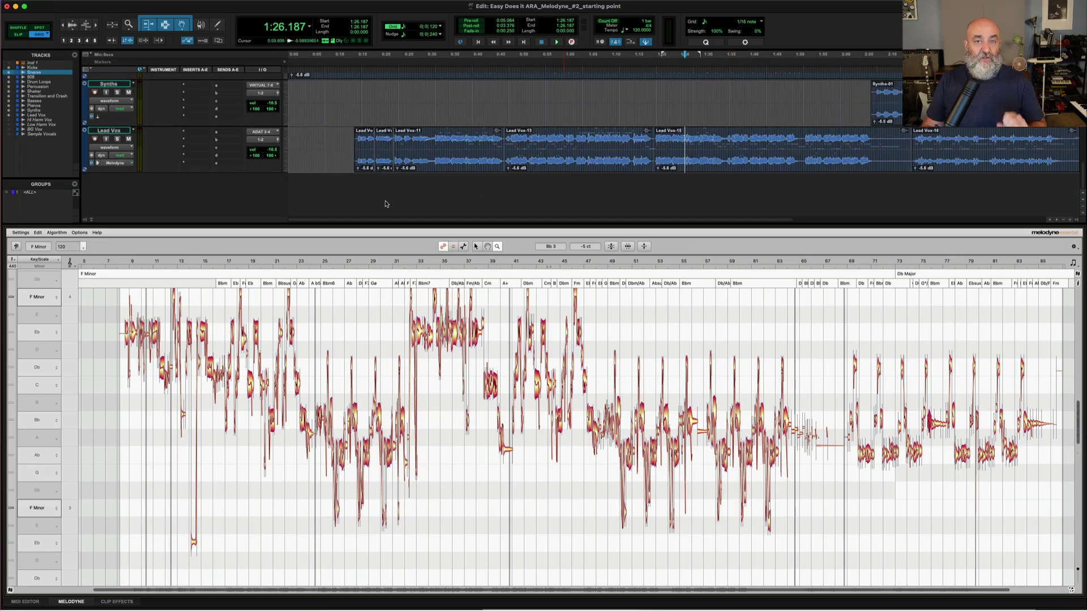
Turn on Zoom to Selection in DAW and test it on Lead Vox-15, Lead Vox-13 and a 1.875-second range starting at 1:00.500
click(79, 233)
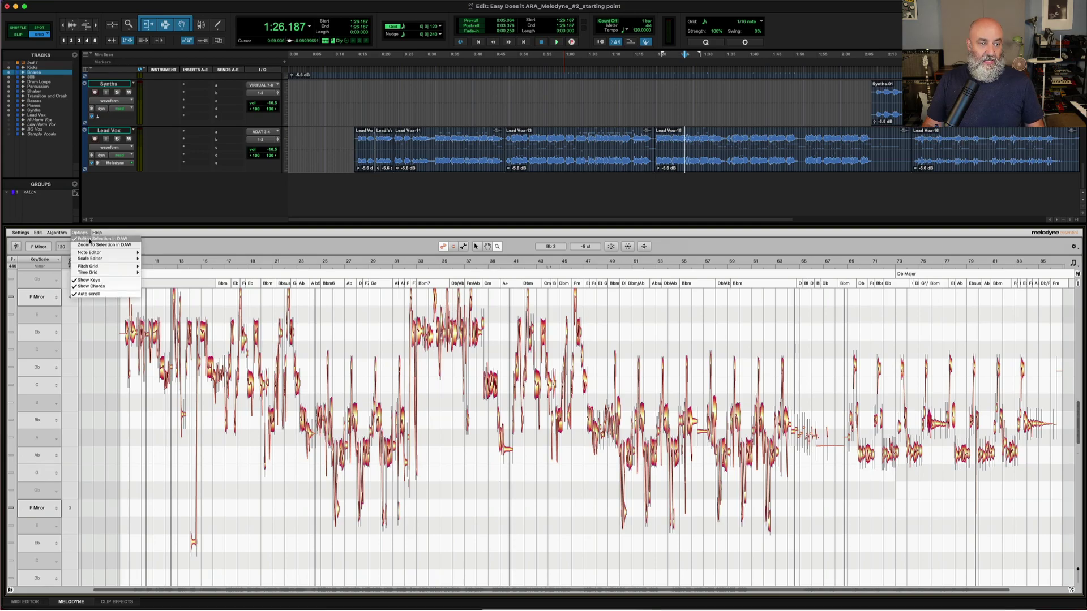
click(118, 245)
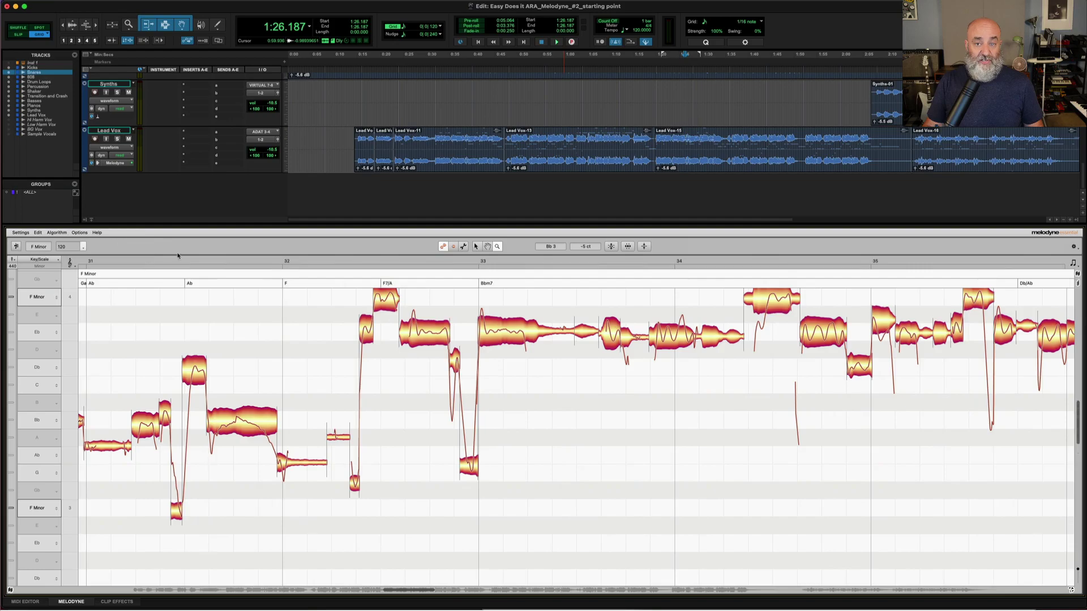
click(732, 158)
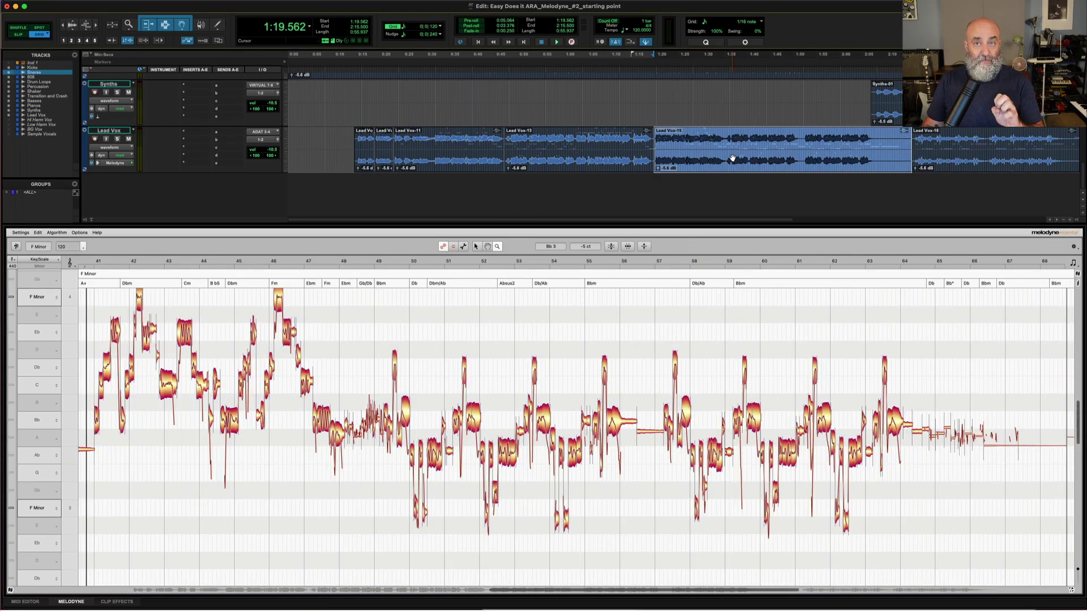
click(591, 159)
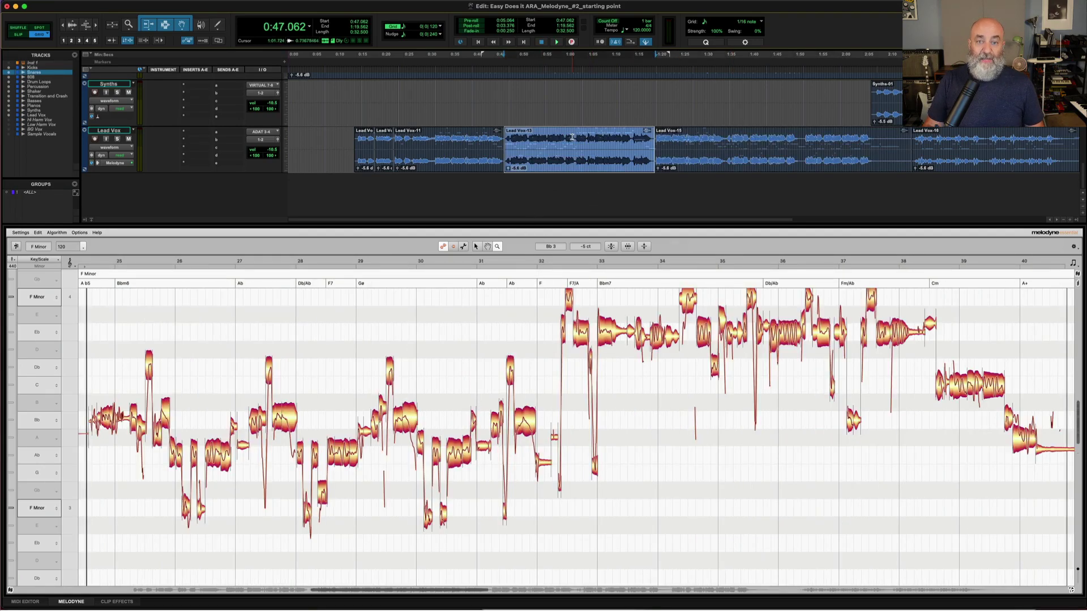
drag(566, 137, 575, 139)
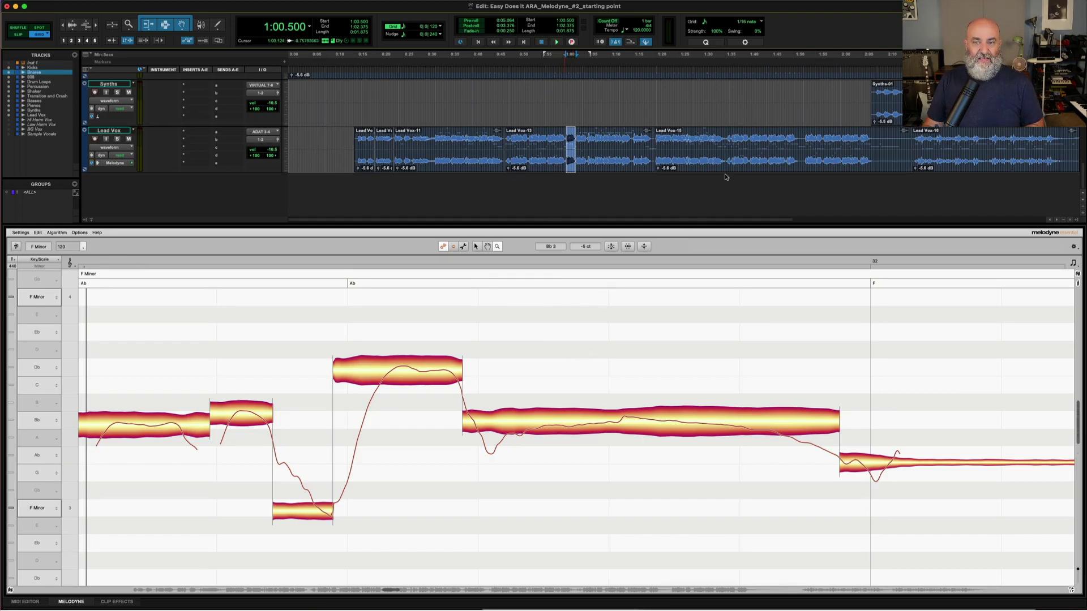
scroll(767, 116, up, 5)
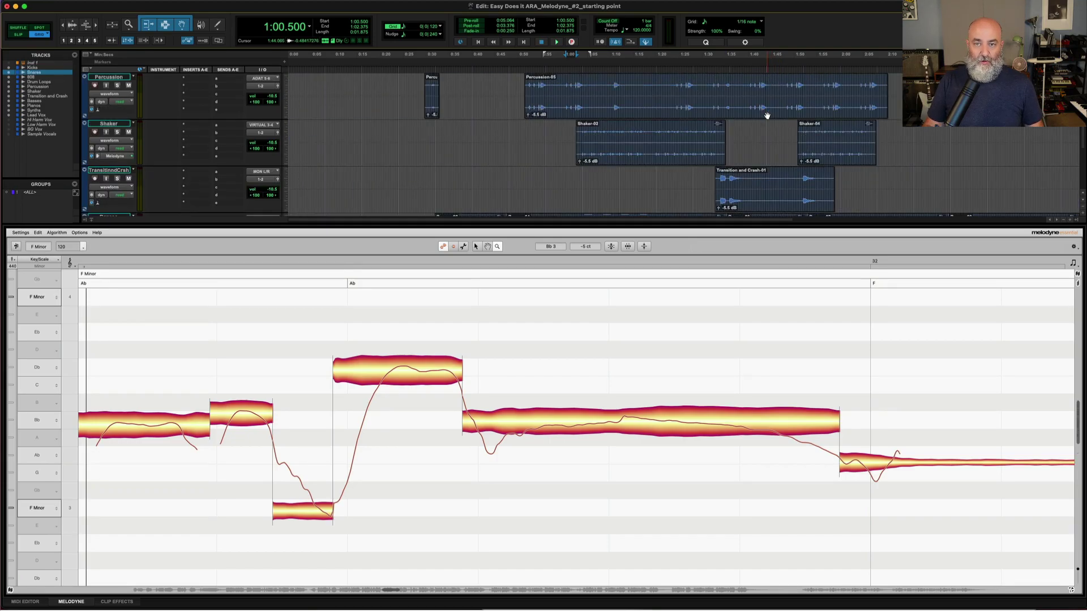
Select the Basses-06 clip to bring its notes into Melodyne's view, and look through the Options and Help commands
scroll(767, 116, down, 5)
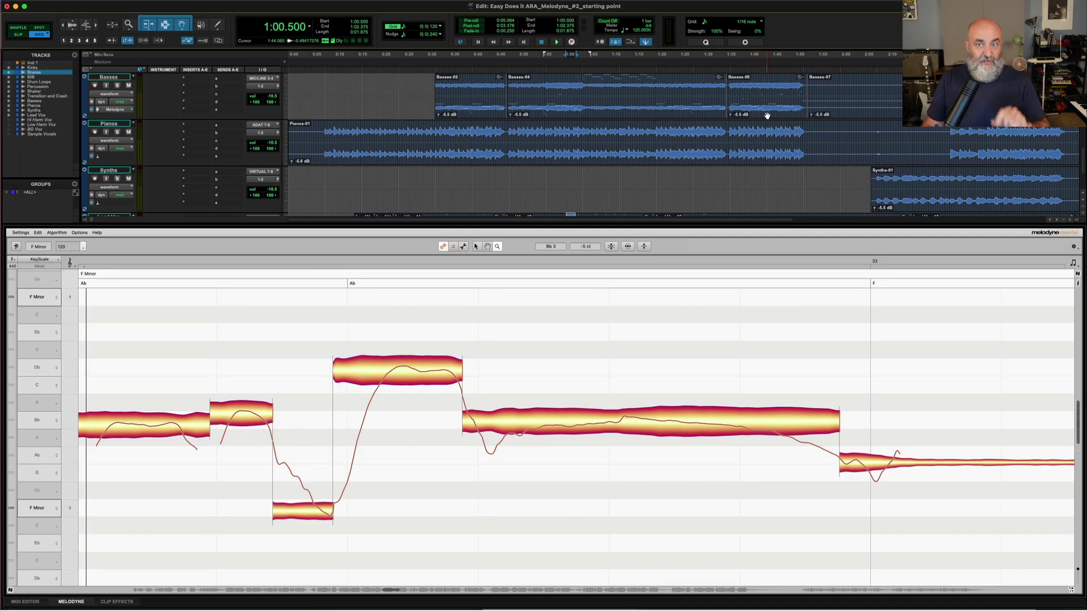
click(767, 116)
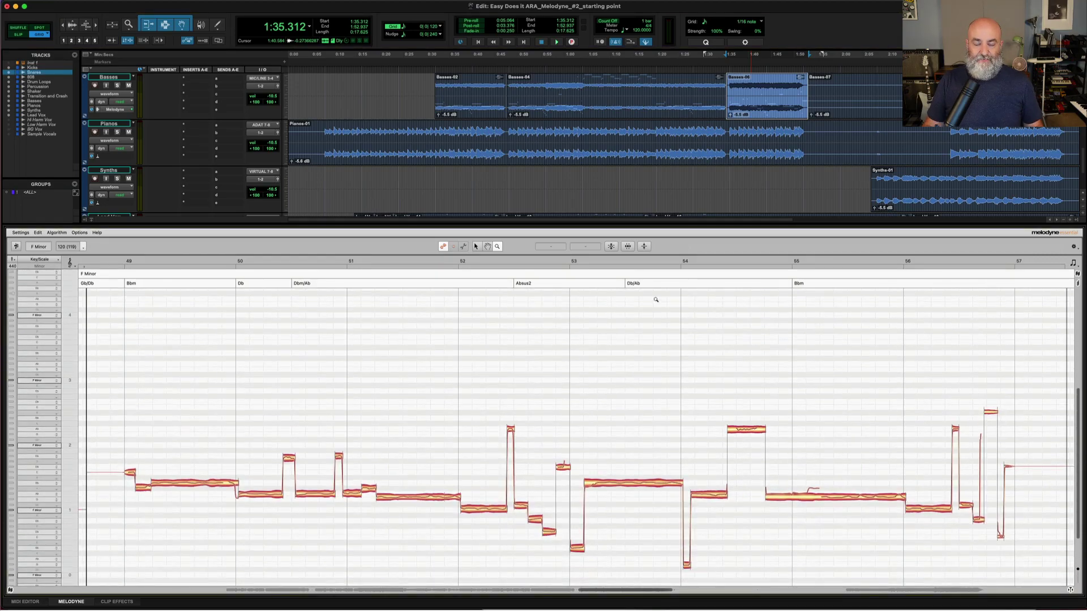
click(74, 233)
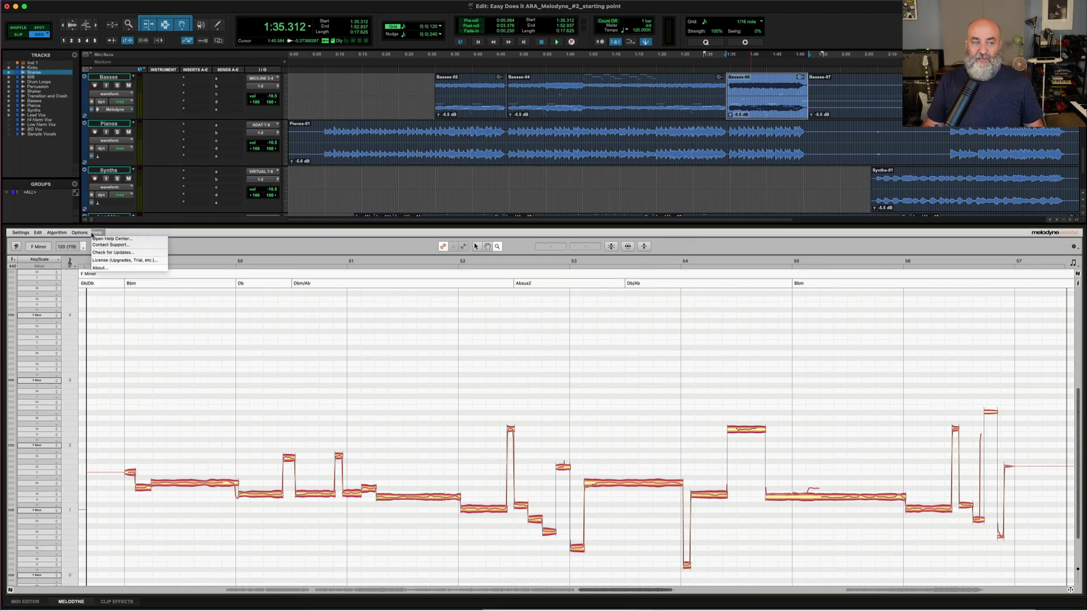
click(79, 233)
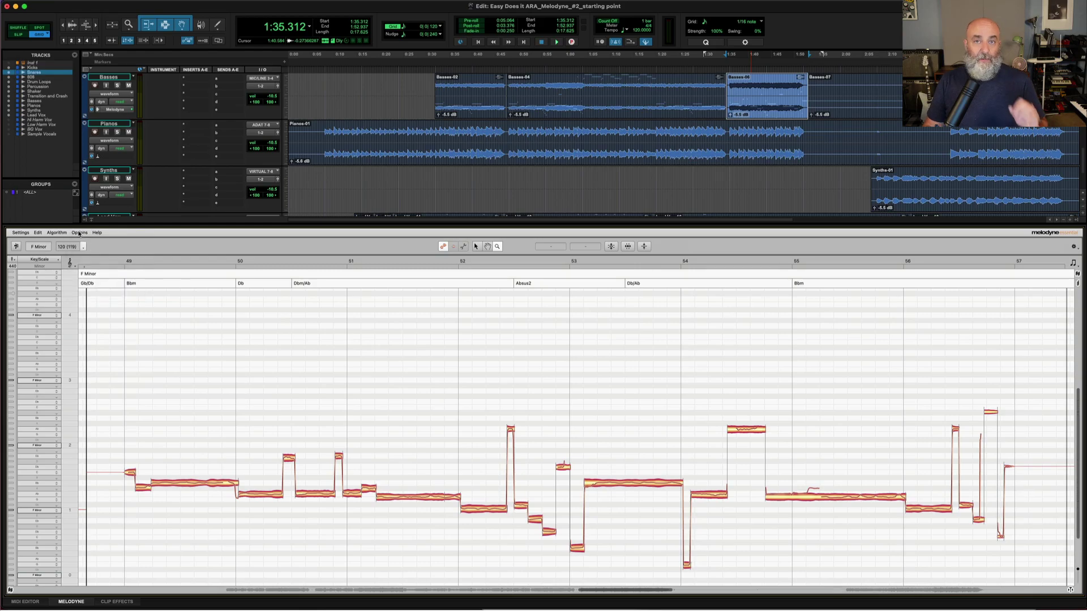
Open Melodyne's shortcut preferences and search the commands for "fol"
click(24, 233)
click(24, 238)
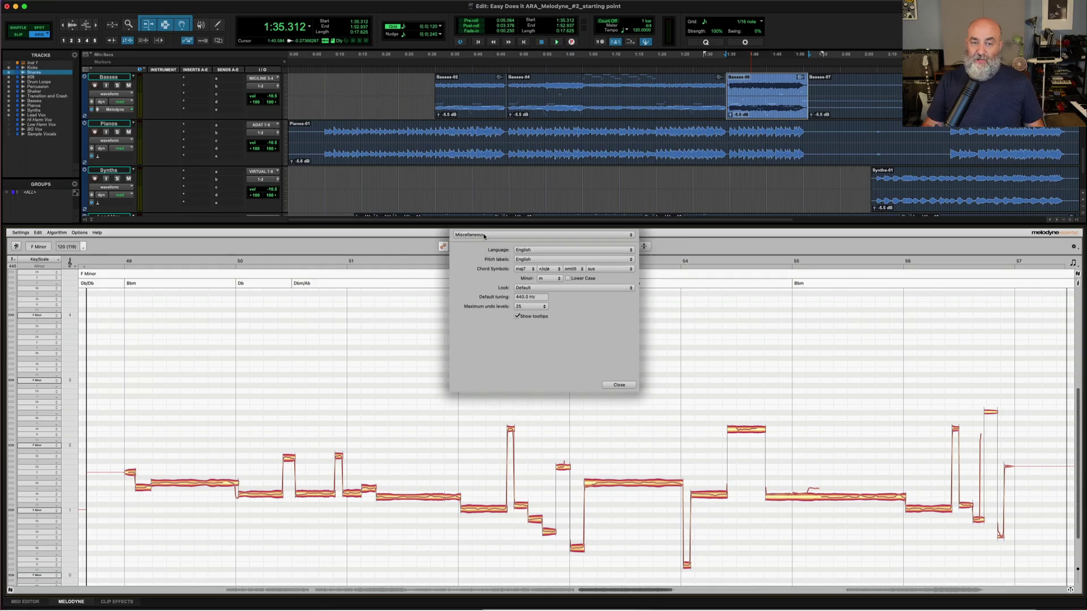
click(484, 235)
click(483, 247)
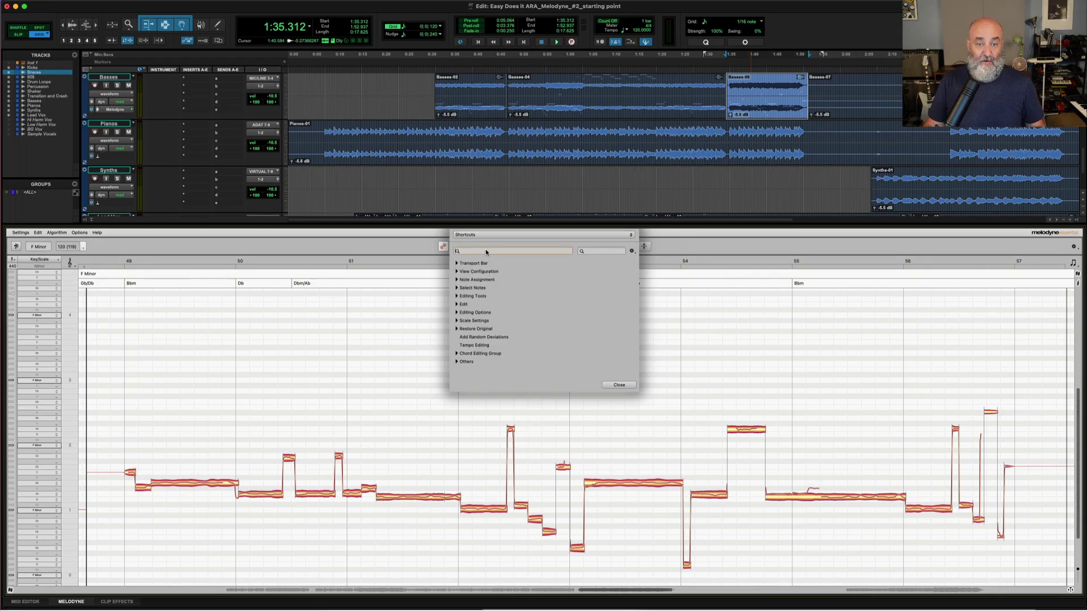
text(fol)
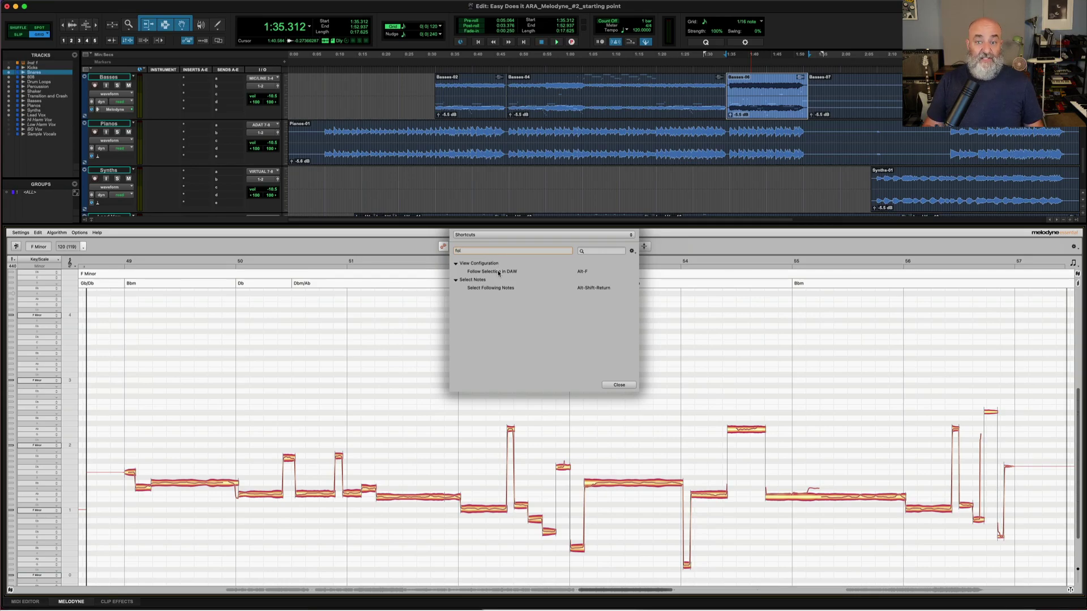
Try Cmd-F as the shortcut for Follow Selection in DAW, and reopen the shortcut preferences to restore it to Alt-F
click(581, 274)
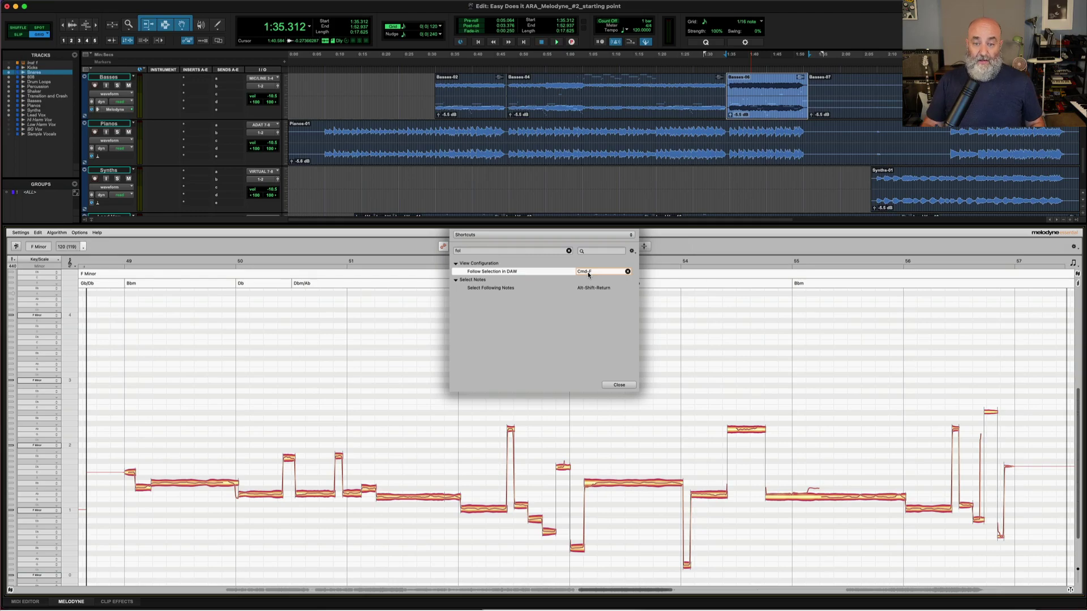
click(618, 386)
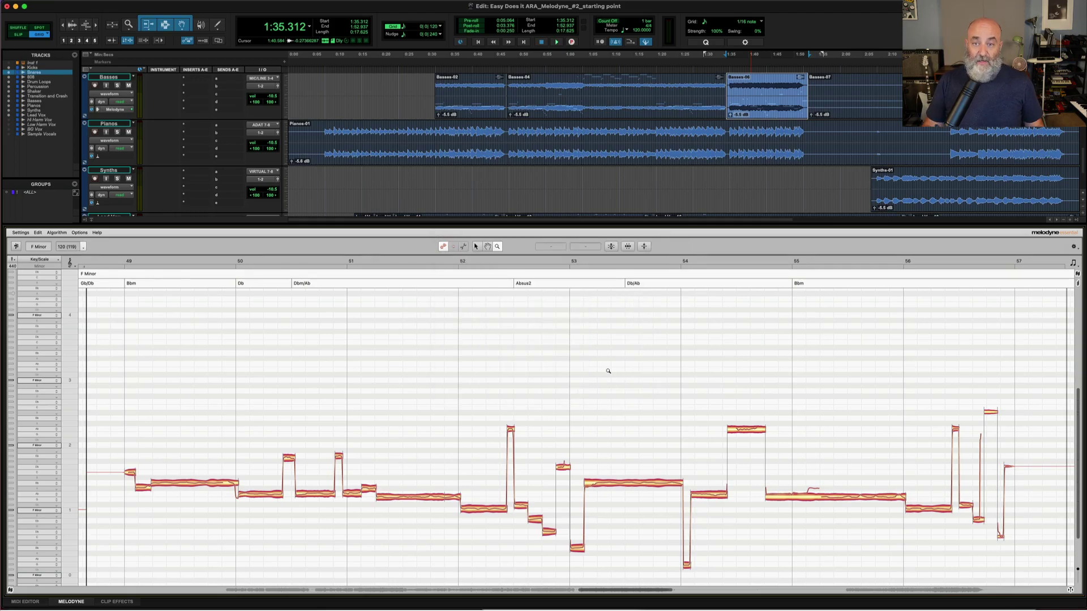
click(18, 232)
click(32, 240)
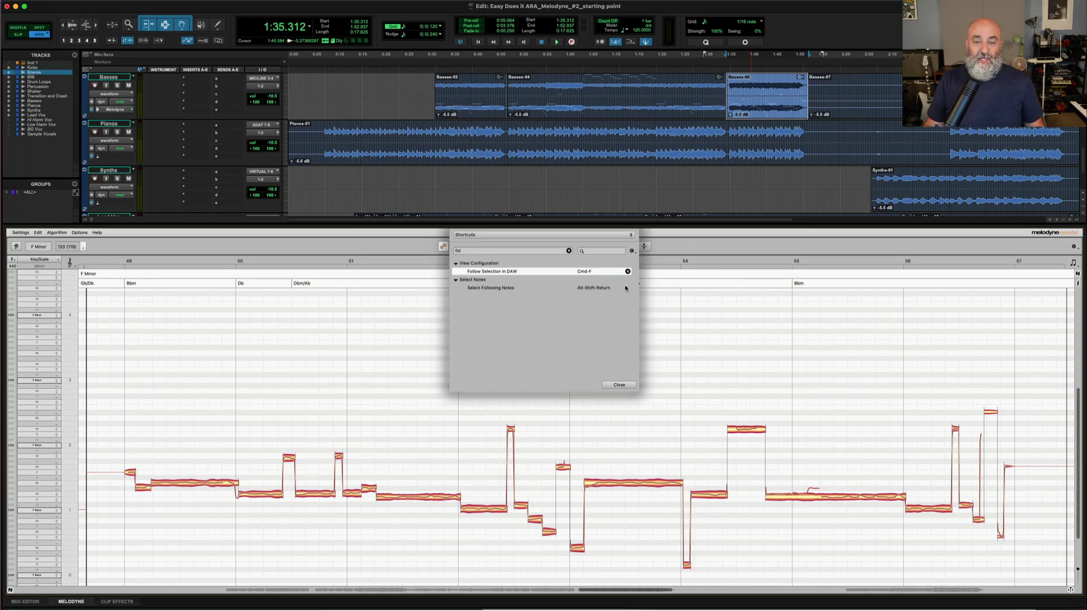
click(607, 272)
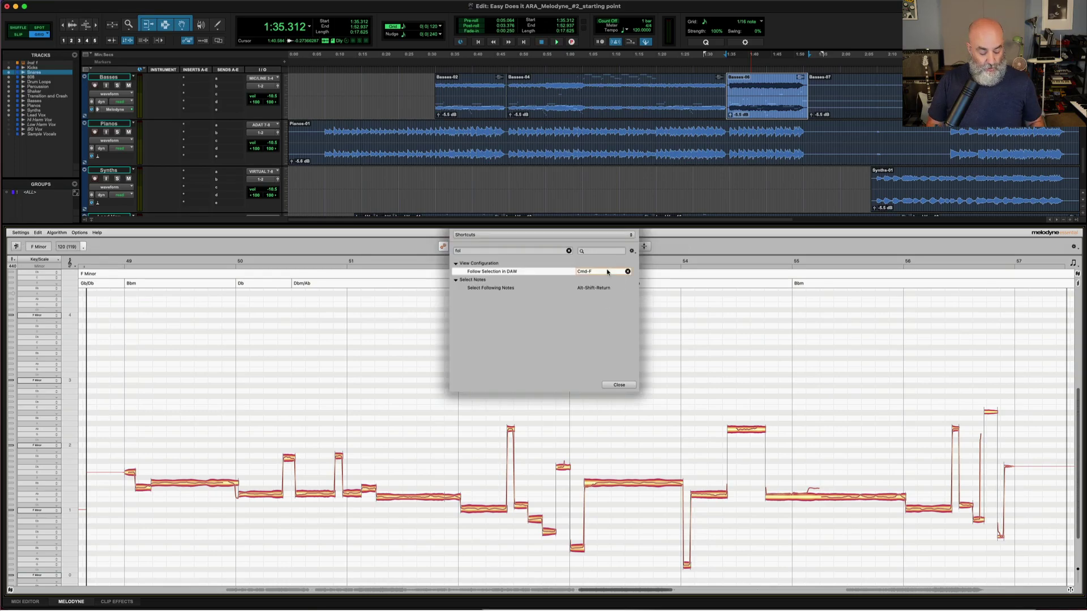
key(alt+f)
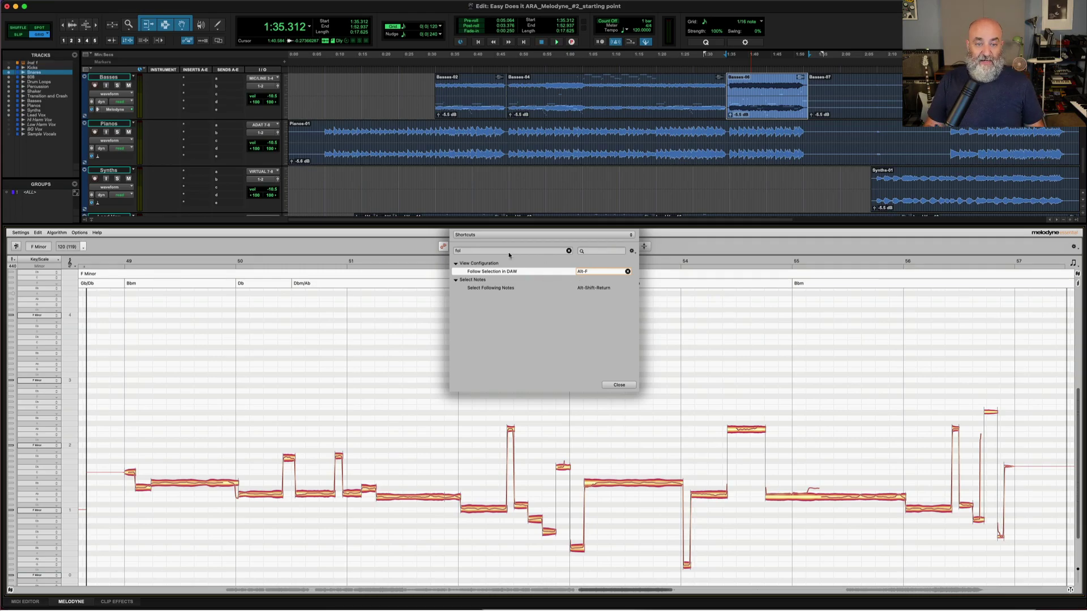
Search the shortcuts for "zoom", assign Ctrl-Z to Zoom to Selection in DAW, and close the preferences
click(481, 252)
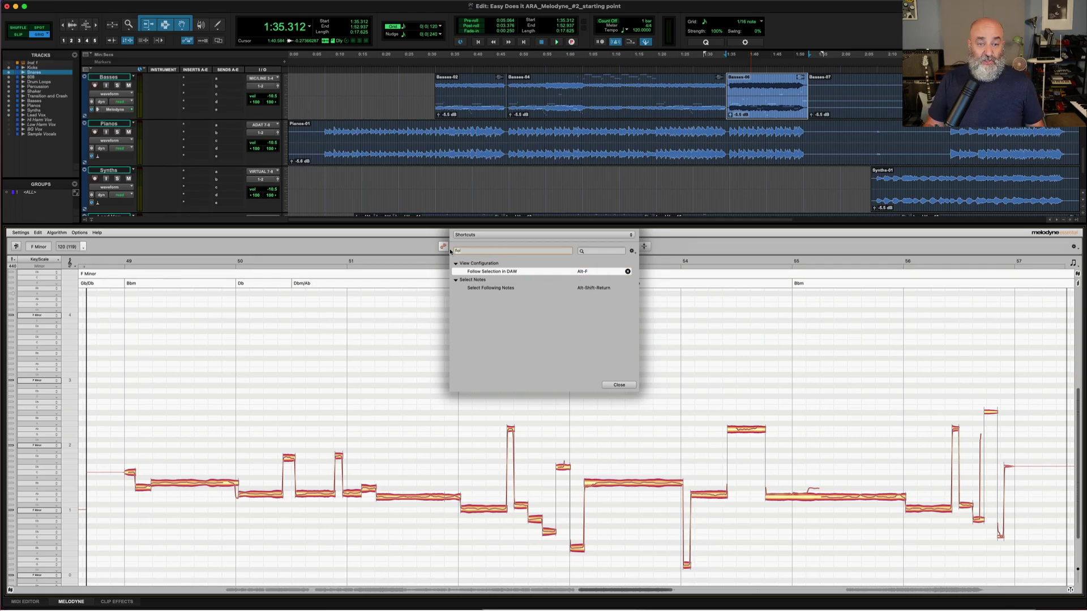
text(zoom)
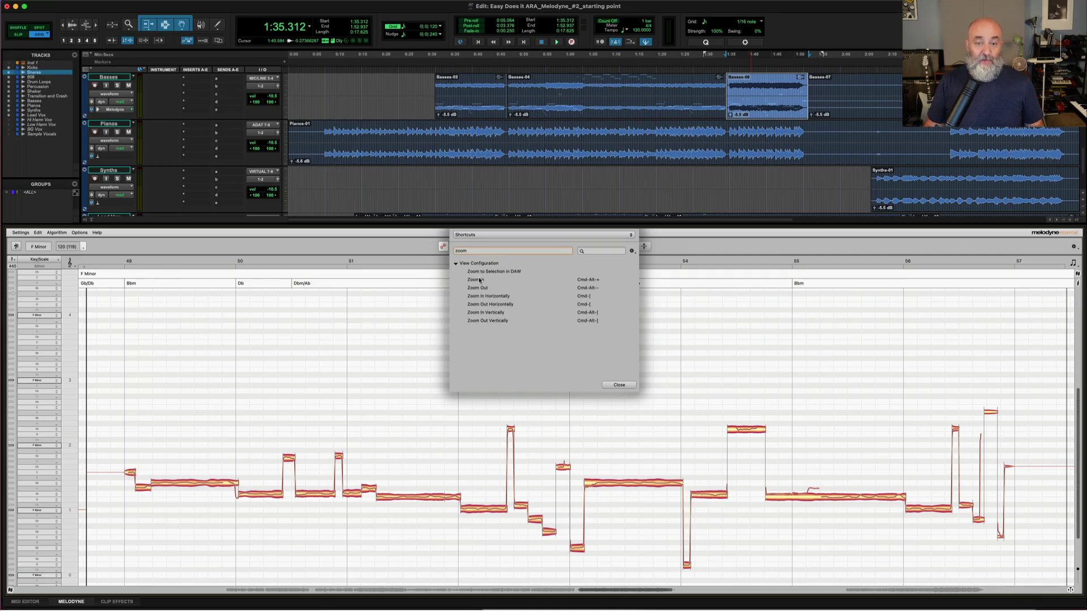
click(584, 271)
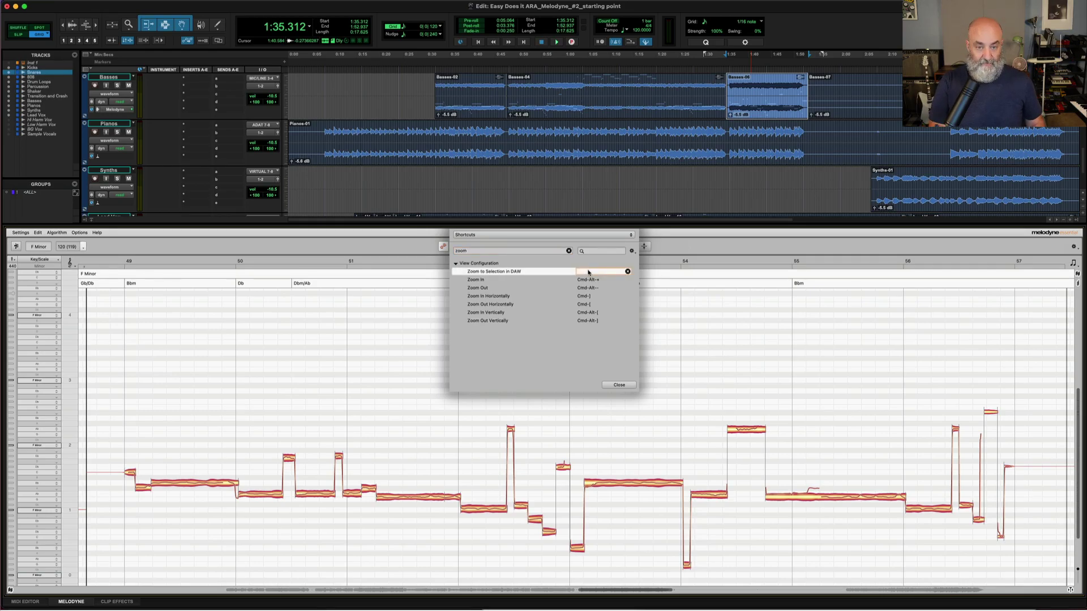
key(ctrl+z)
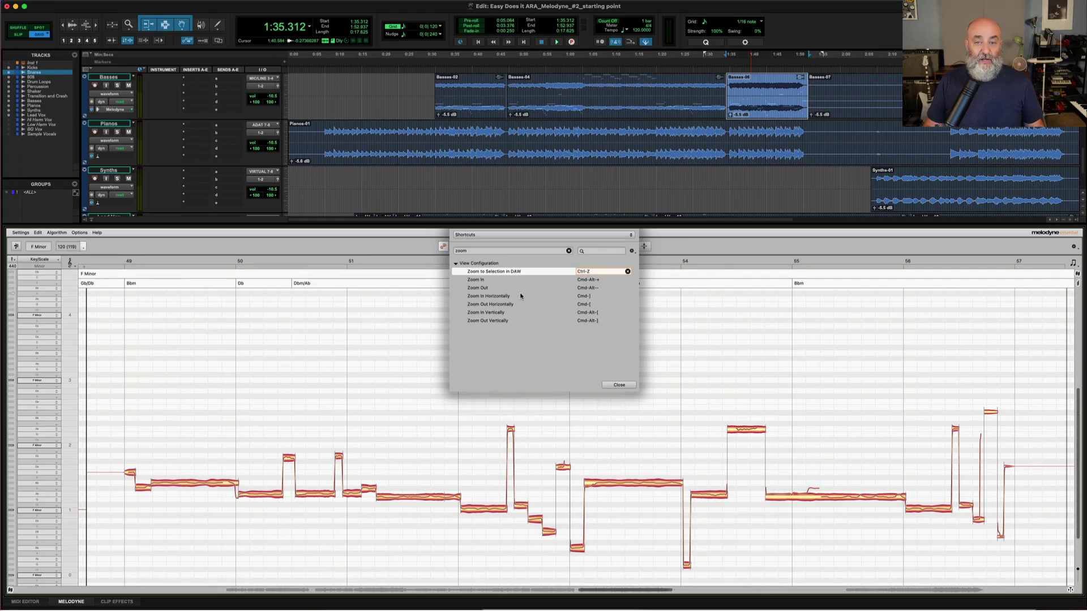
click(618, 385)
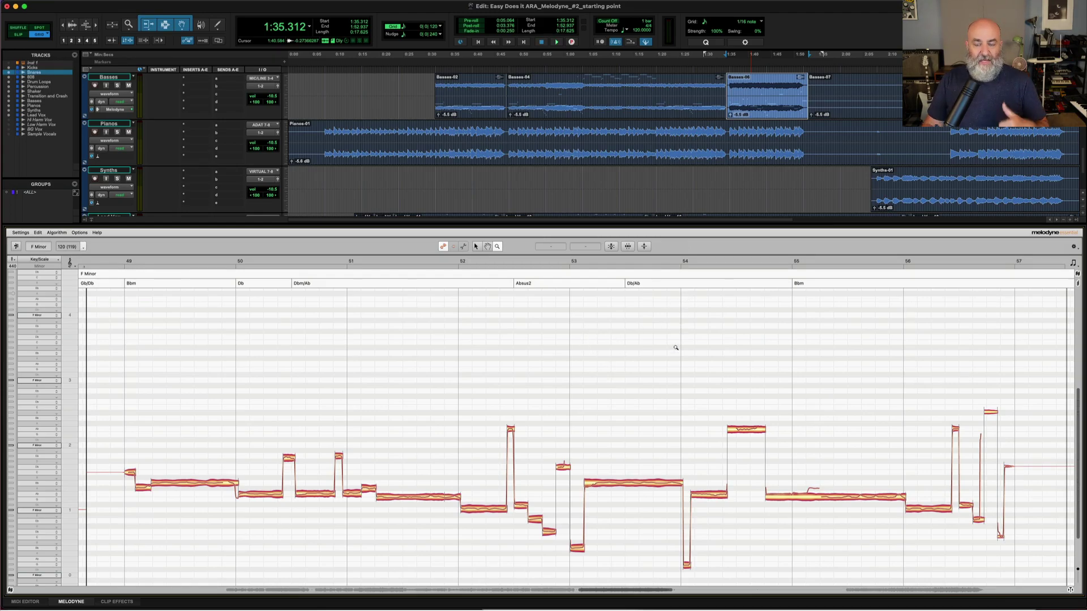
Select Lead Vox-15, Lead Vox-13 and Lead Vox-11 in turn, and enlarge Melodyne's pitch view to fit the last clip's notes
scroll(742, 170, down, 3)
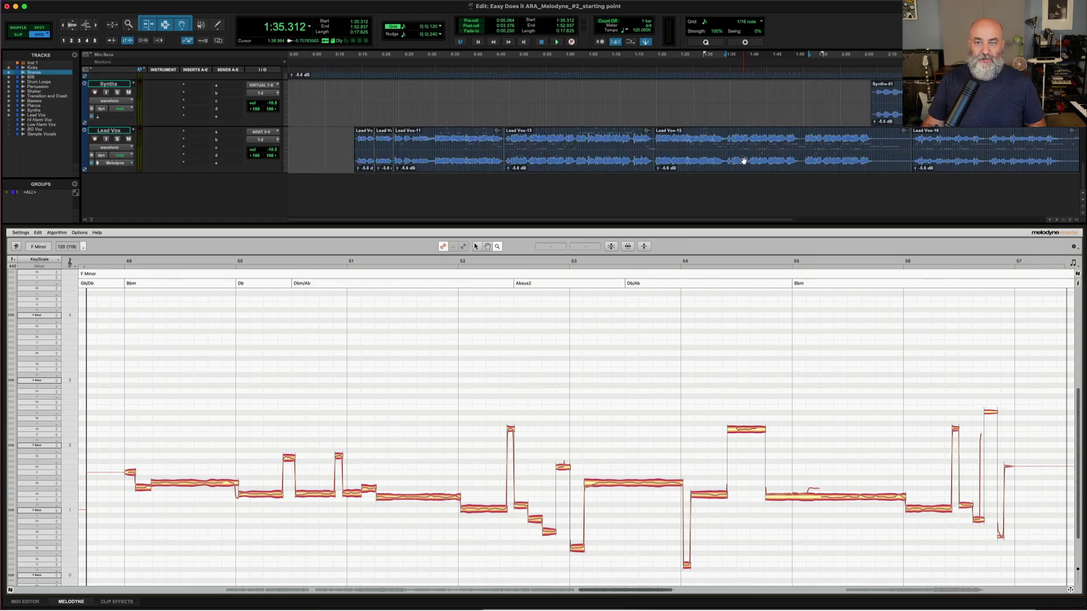
click(743, 163)
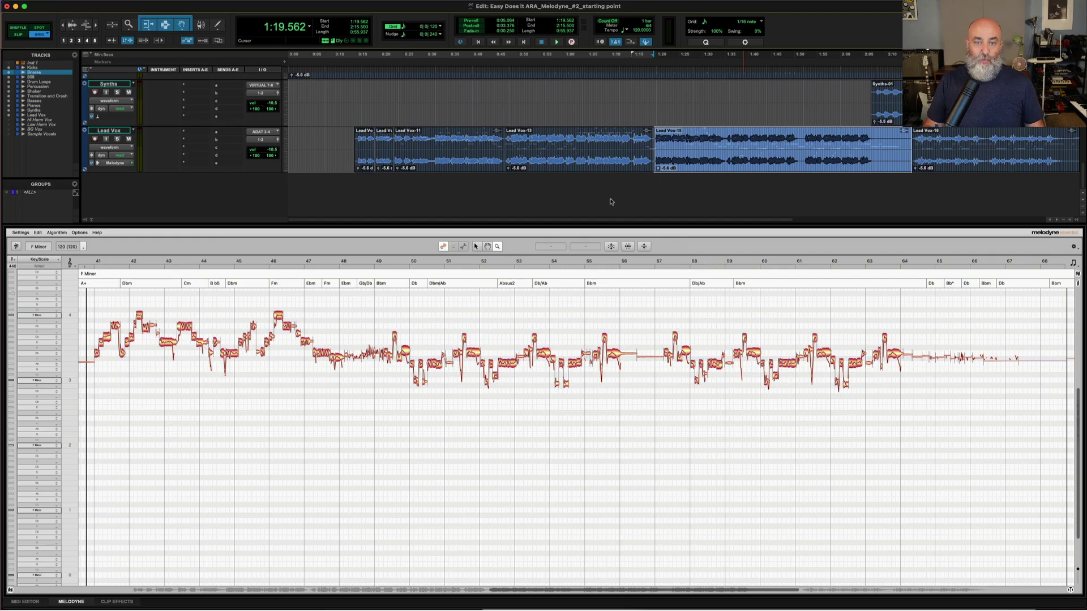
click(587, 160)
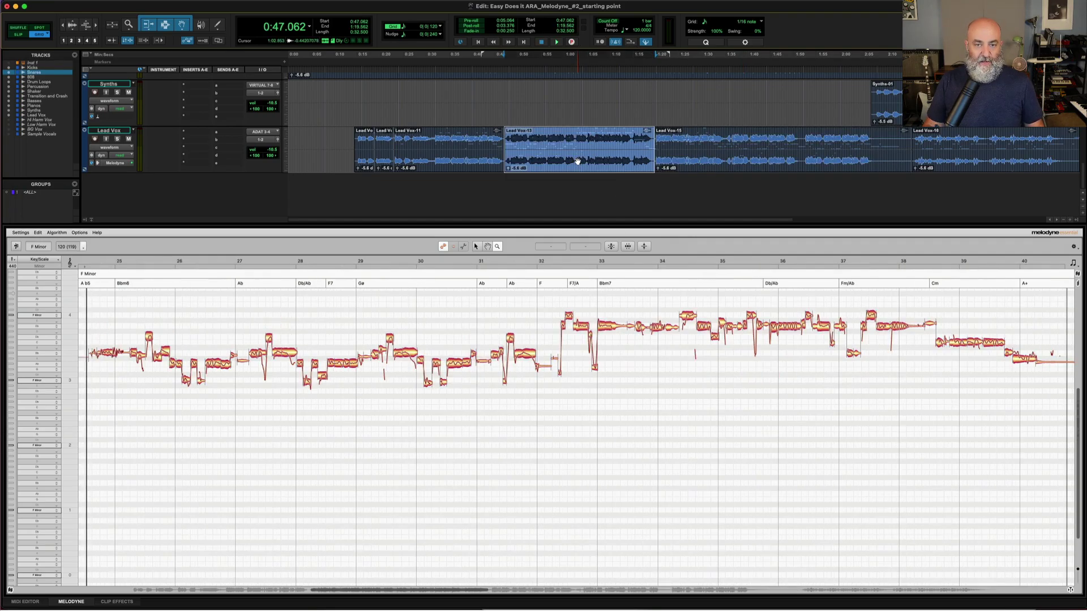
click(446, 169)
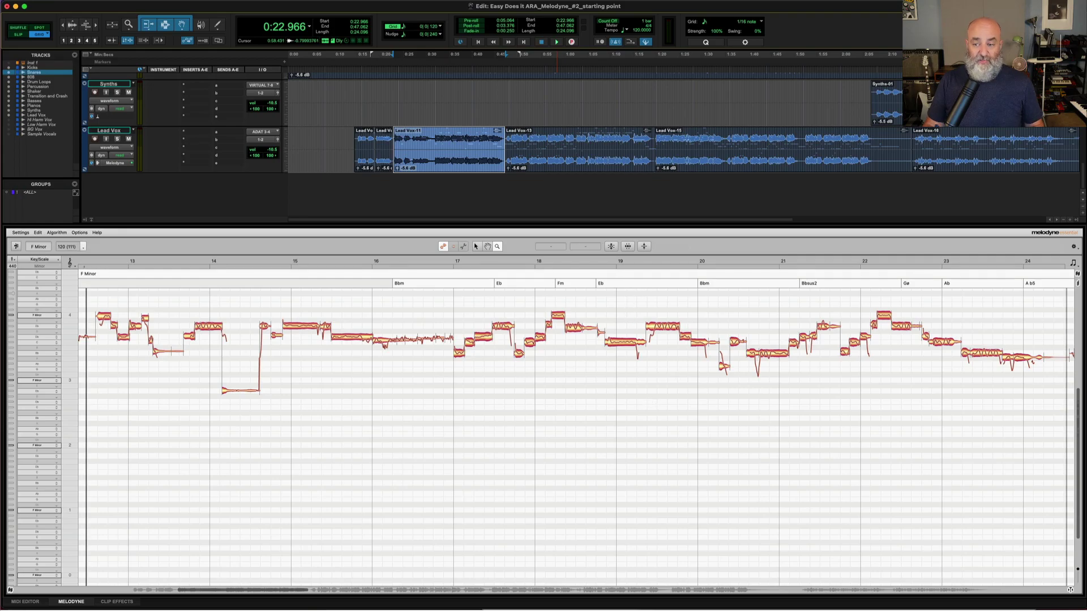
double_click(1078, 367)
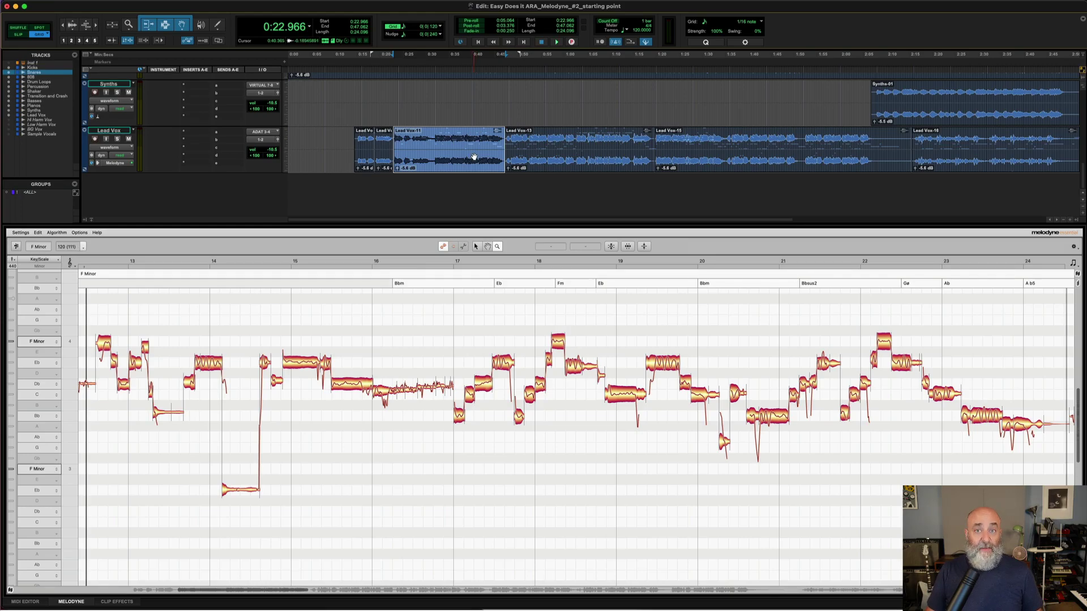
Toggle the Edit window's zoom in on Lead Vox-11 and back out, twice
key(e)
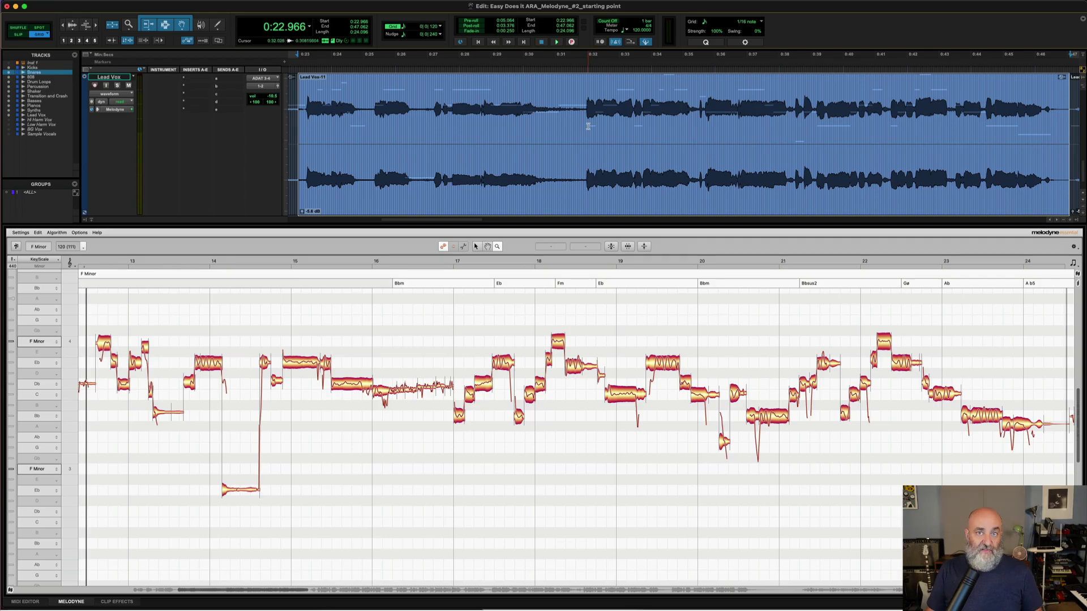
key(e)
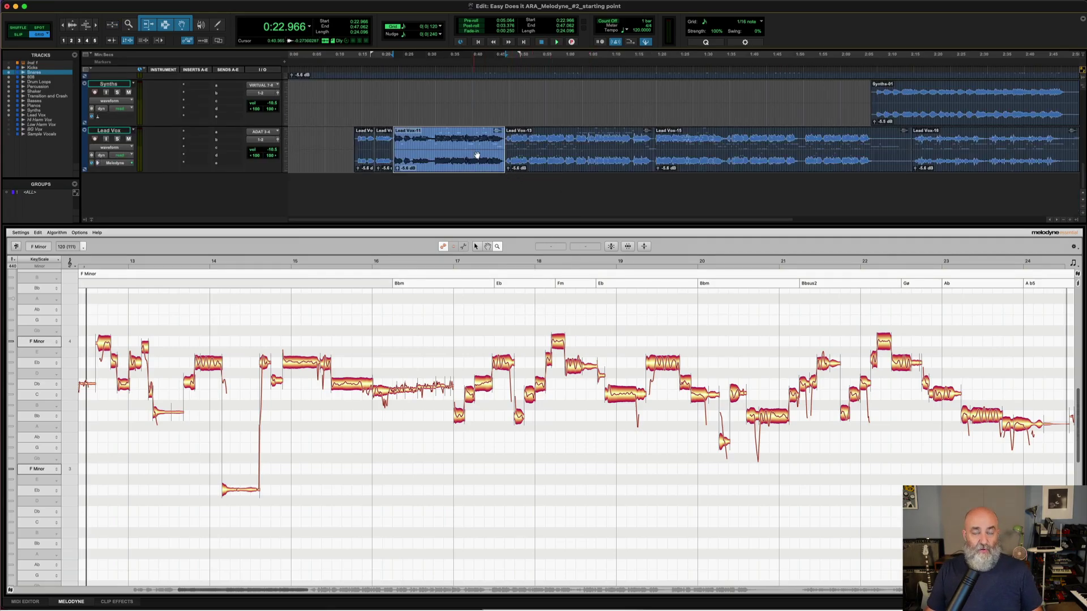
key(e)
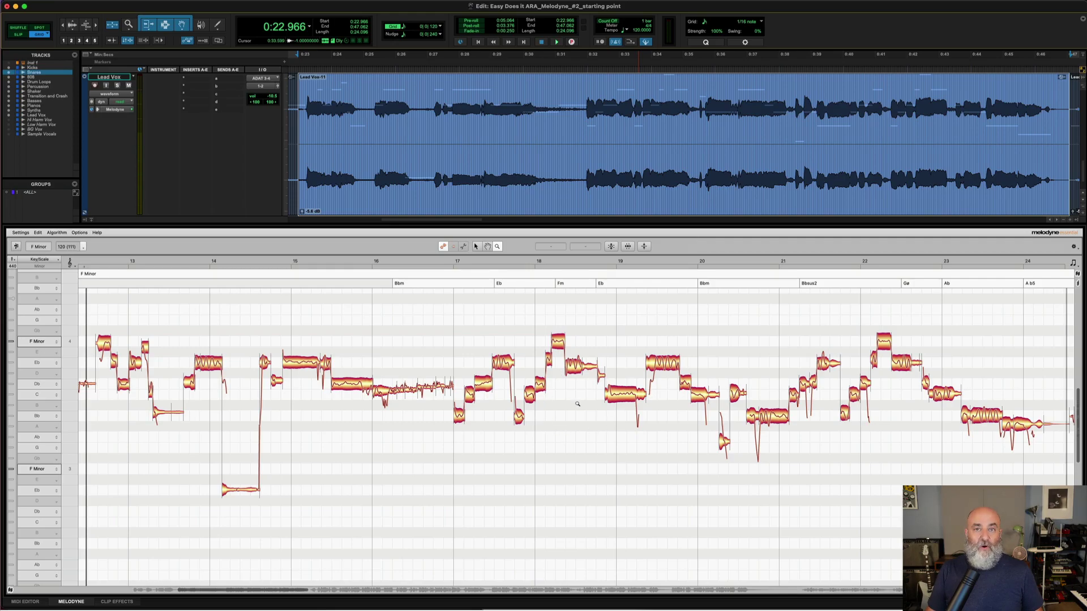
key(e)
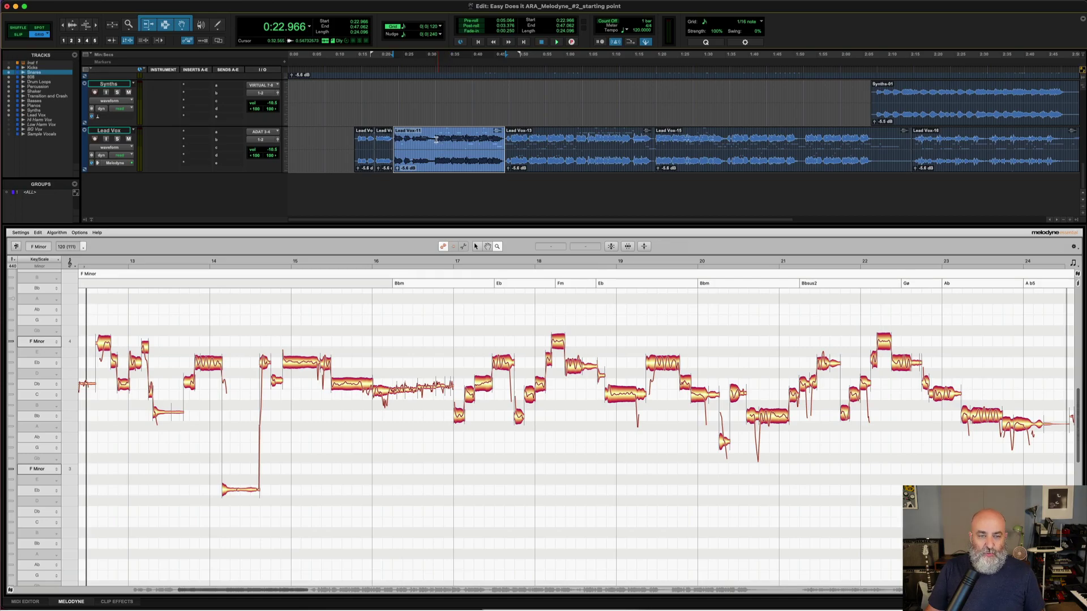
Select 4.625 seconds of Lead Vox-11 from 0:32.187, unlink the timeline and edit selections, and set a timeline range from 2:08.437 to 2:22.000
drag(436, 139, 457, 146)
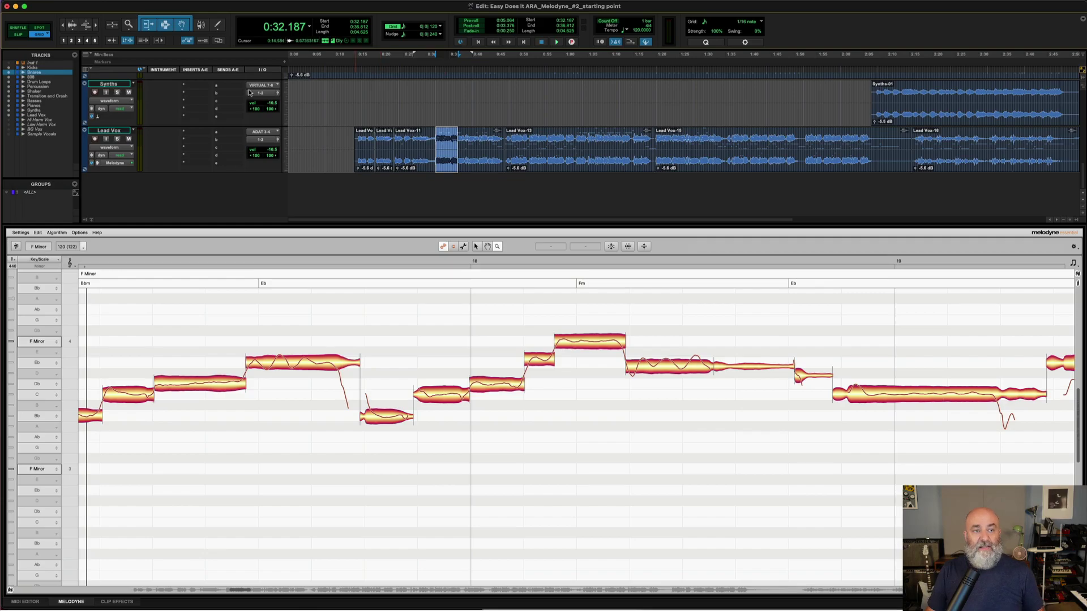
click(127, 41)
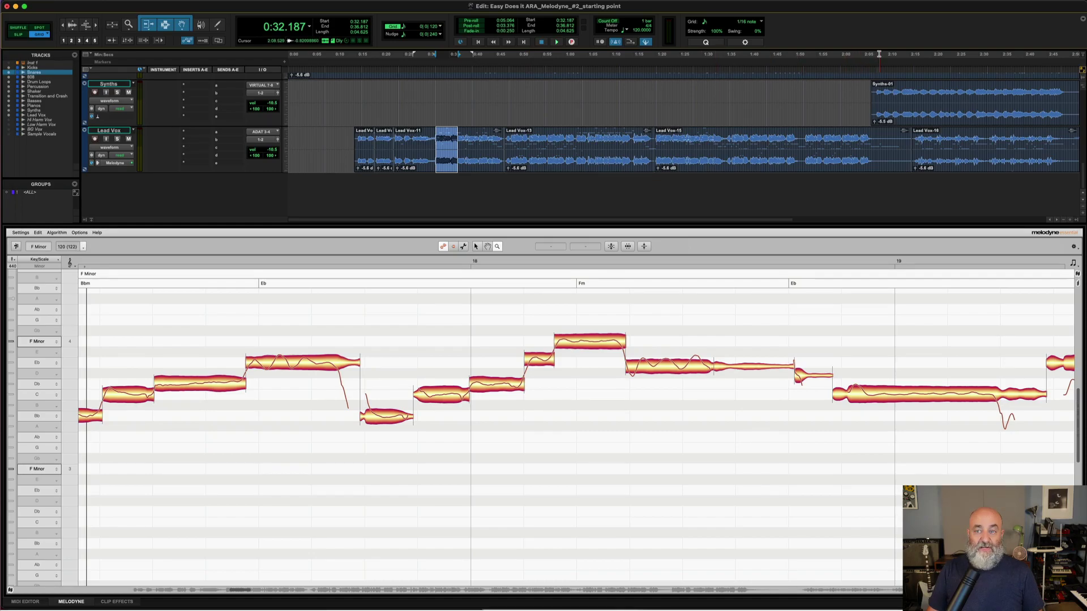
drag(879, 54, 943, 56)
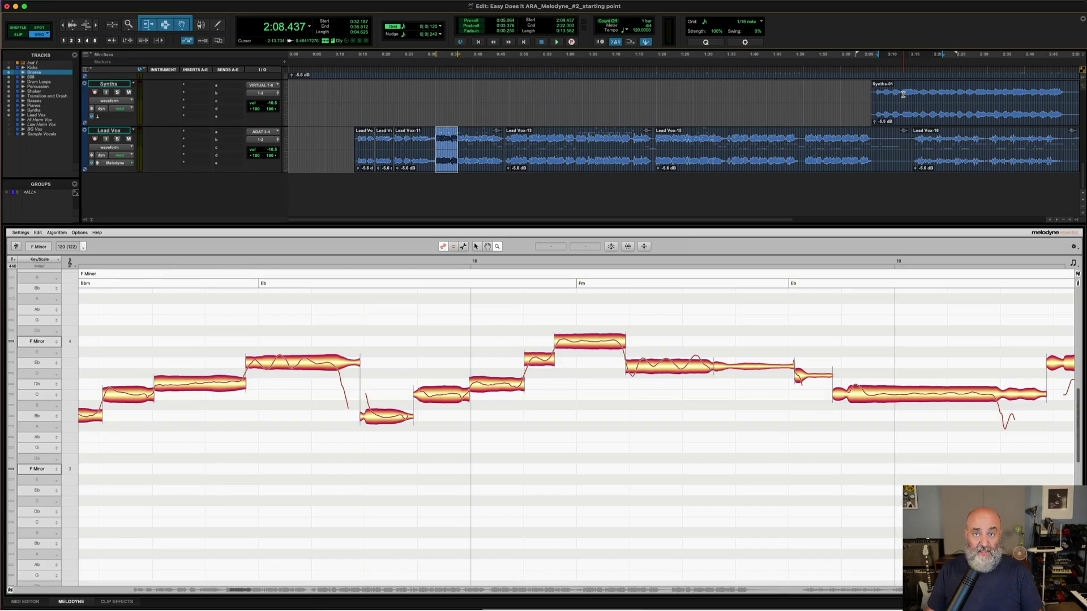
Play the edit selection from 0:32.187, and play the separate timeline selection from 2:08.437
key(space)
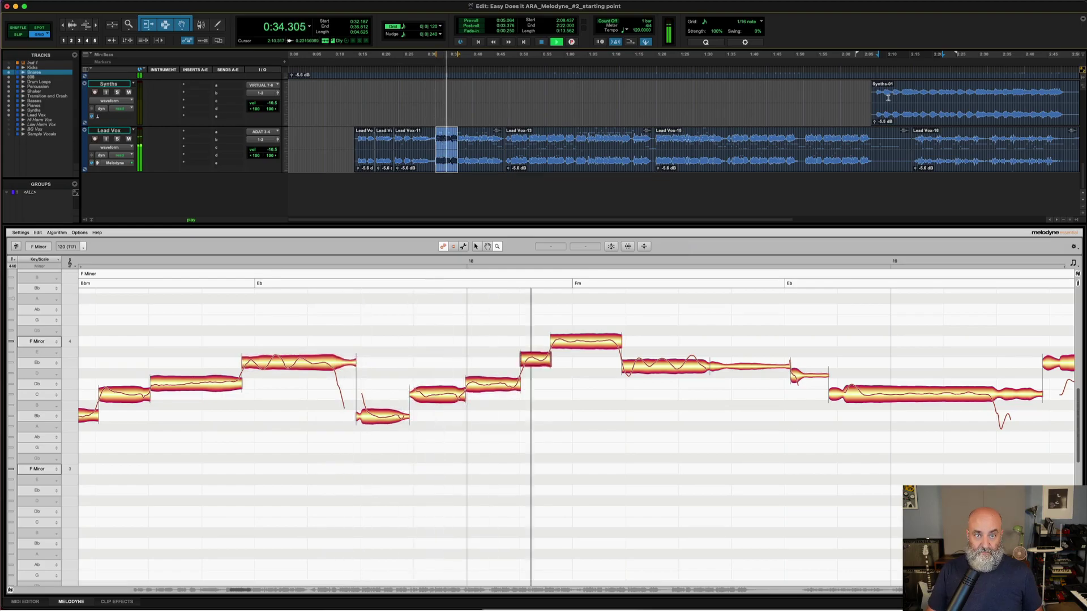
key(space)
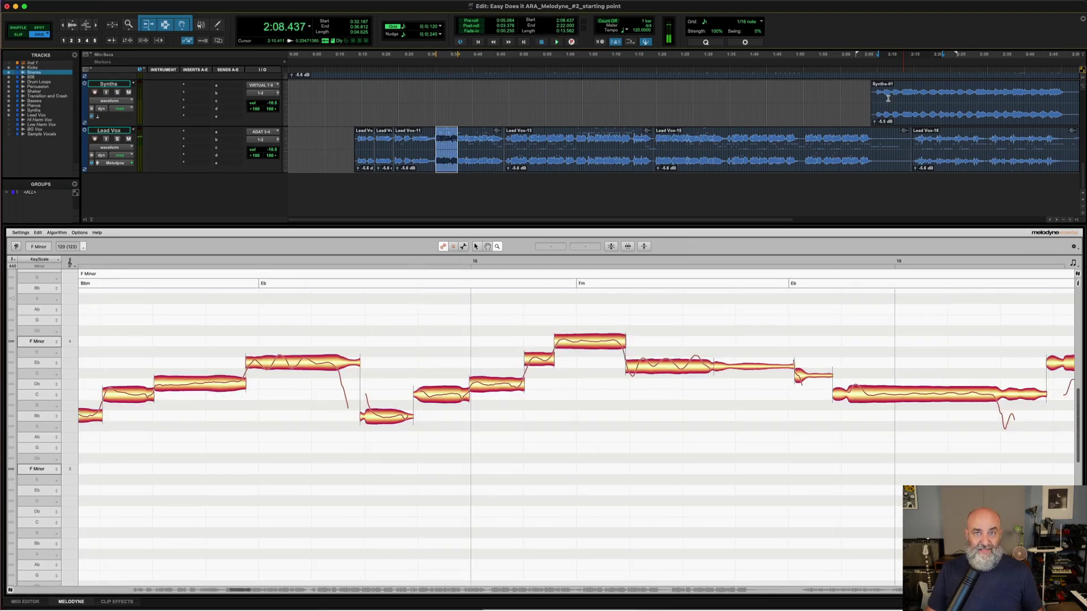
key(space)
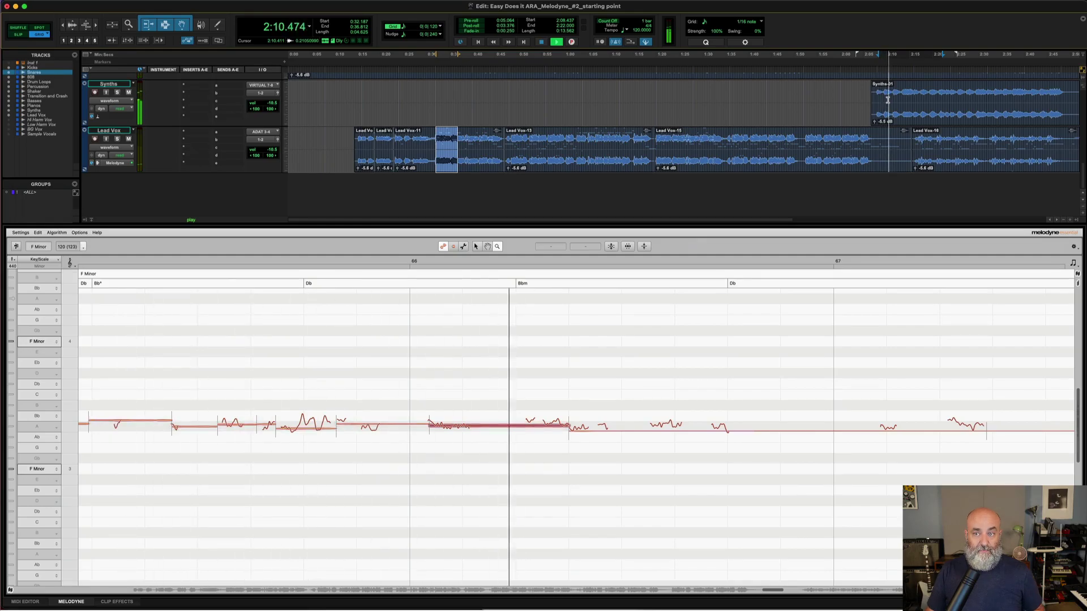
key(space)
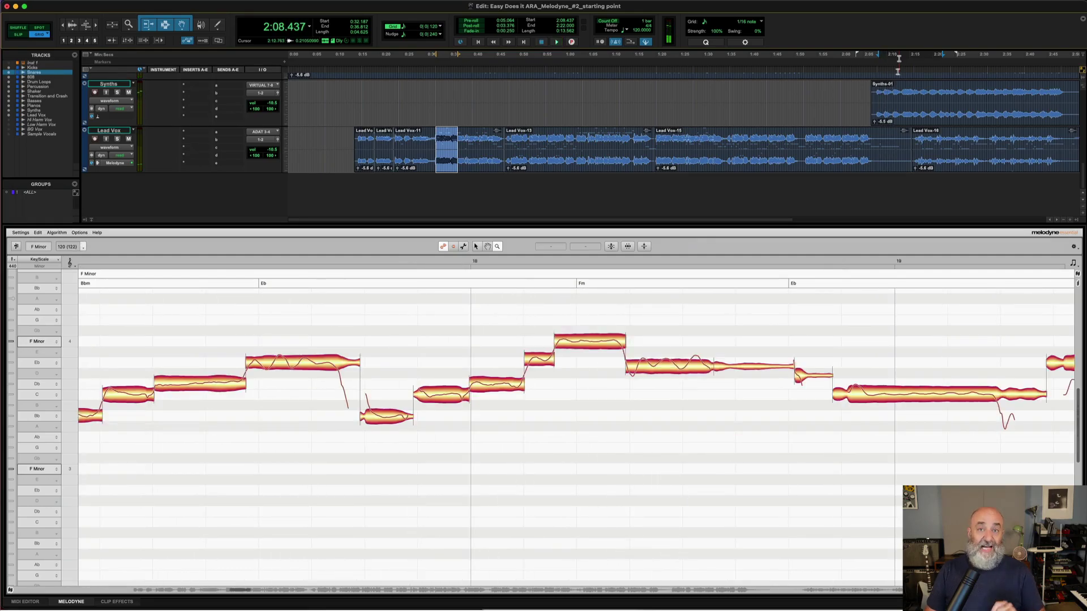